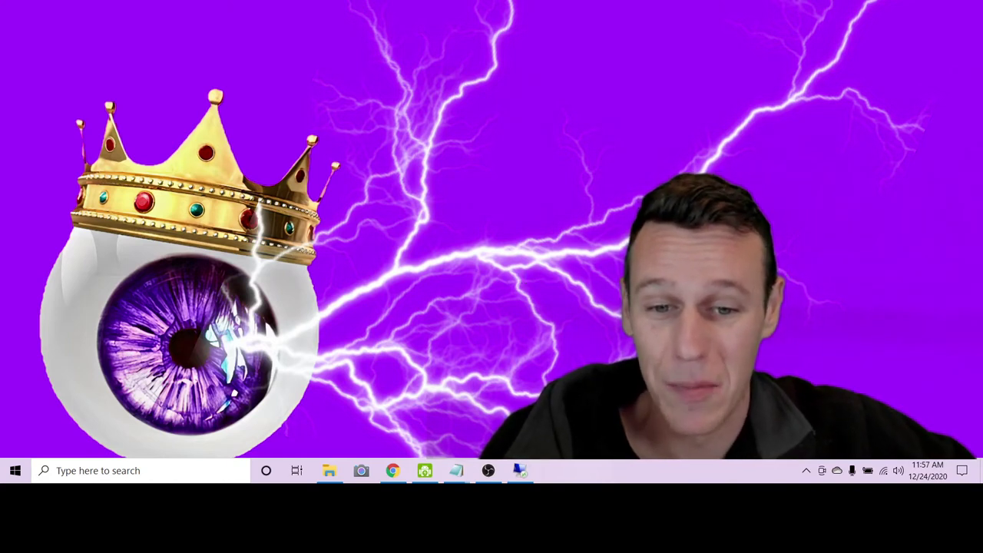
Bring up the TikTok profile in Chrome, scroll the video grid, and open the Blogging Robot video
click(393, 470)
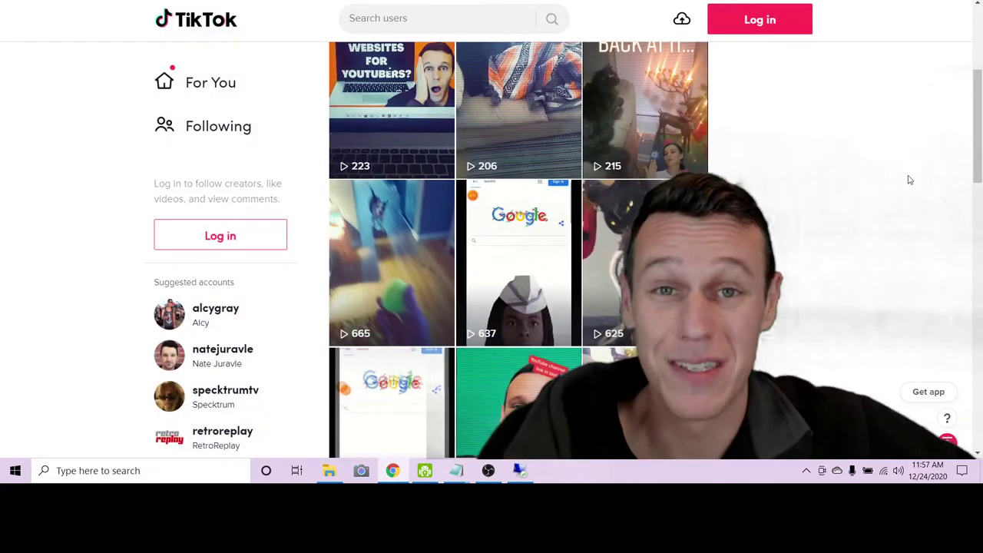
scroll(911, 183, down, 5)
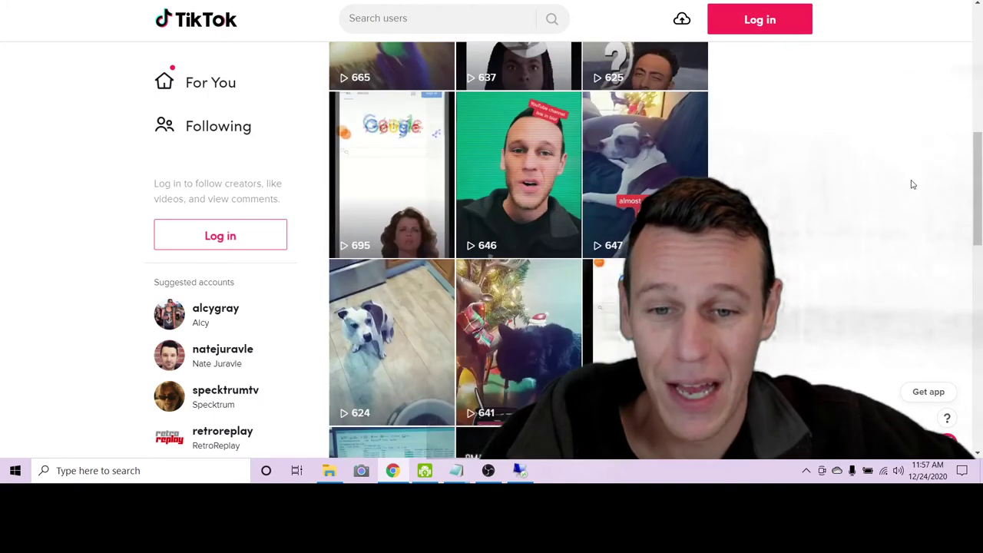
scroll(913, 184, down, 2)
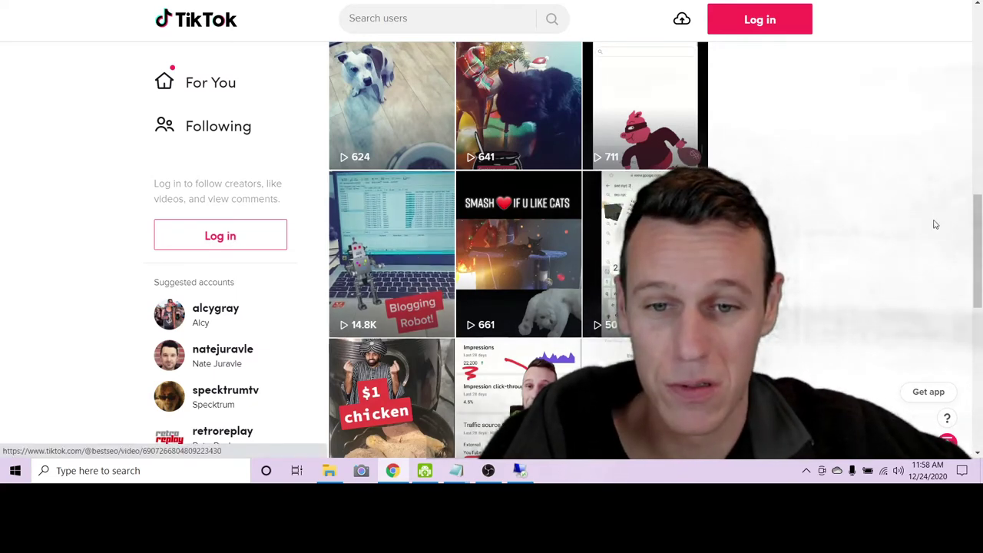
click(391, 254)
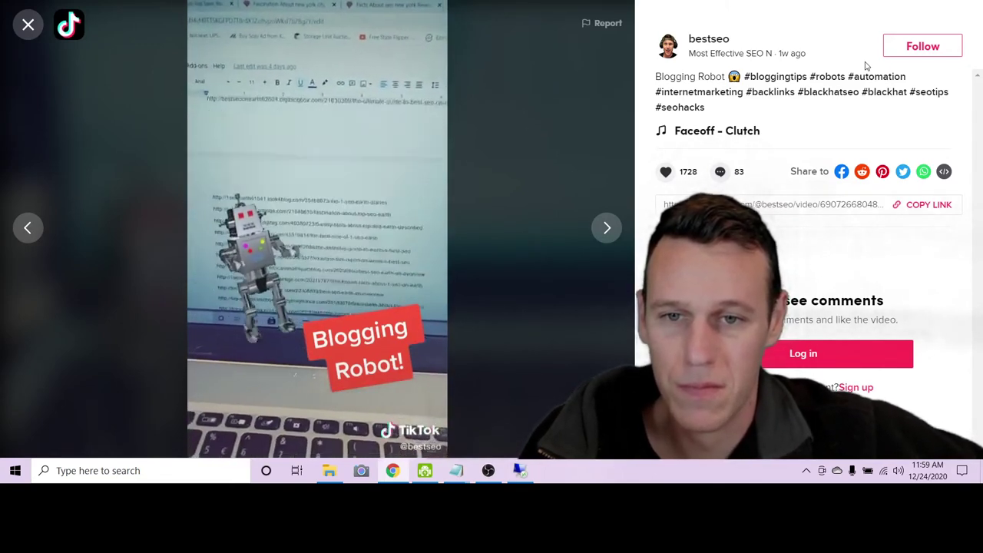
Close the Blogging Robot video viewer with Esc to return to the profile grid
key(Escape)
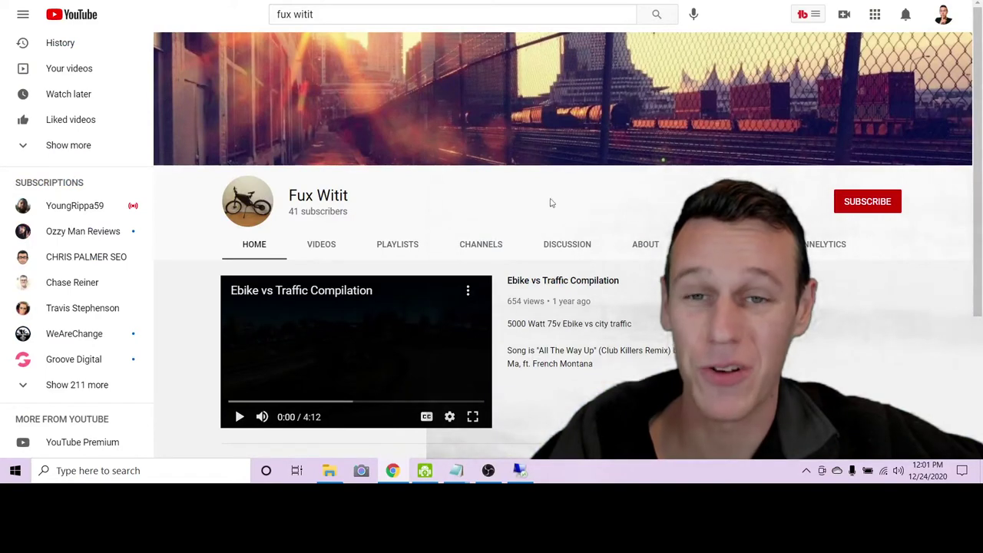
Highlight the Fux Witit channel name, deselect it, and scroll through the channel page
drag(289, 196, 379, 201)
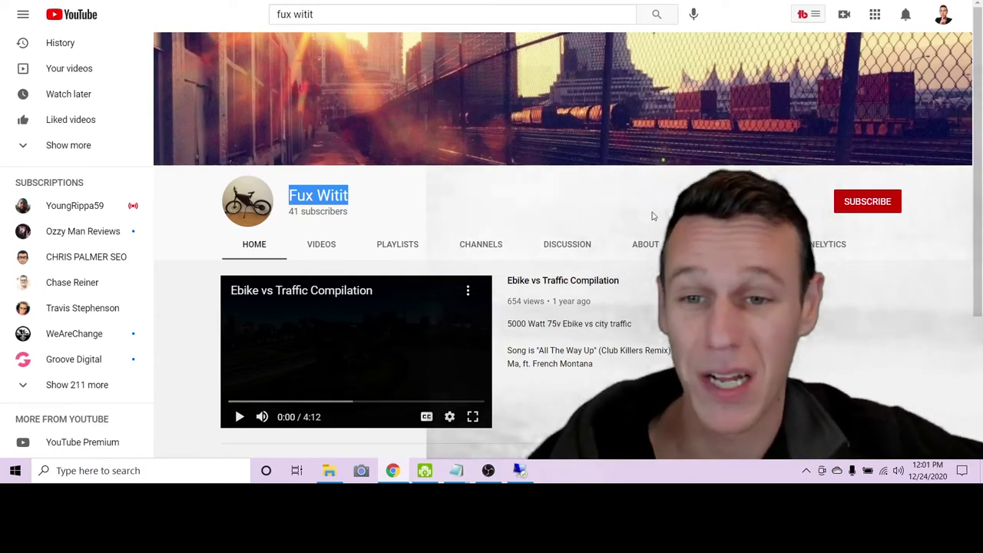
click(382, 204)
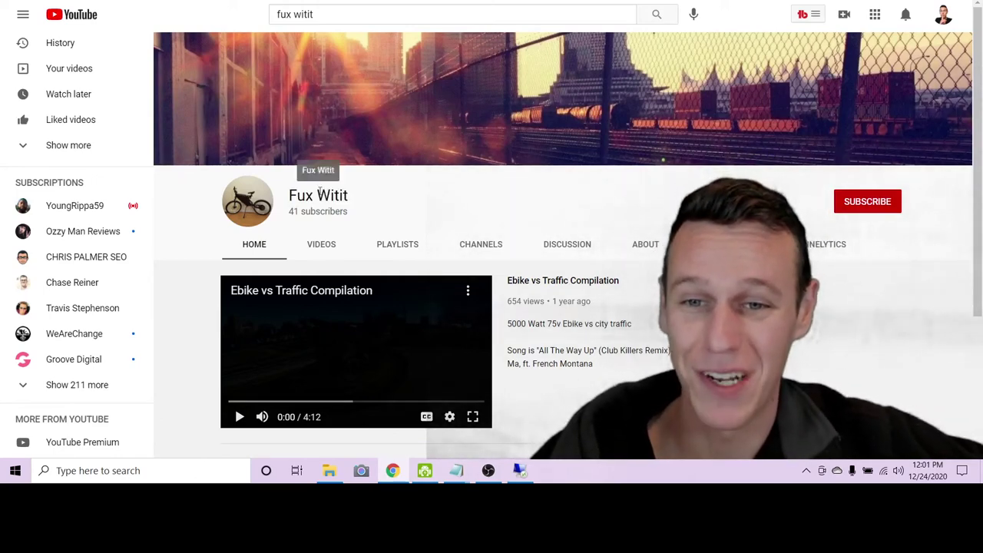
scroll(508, 229, down, 2)
scroll(508, 229, down, 1)
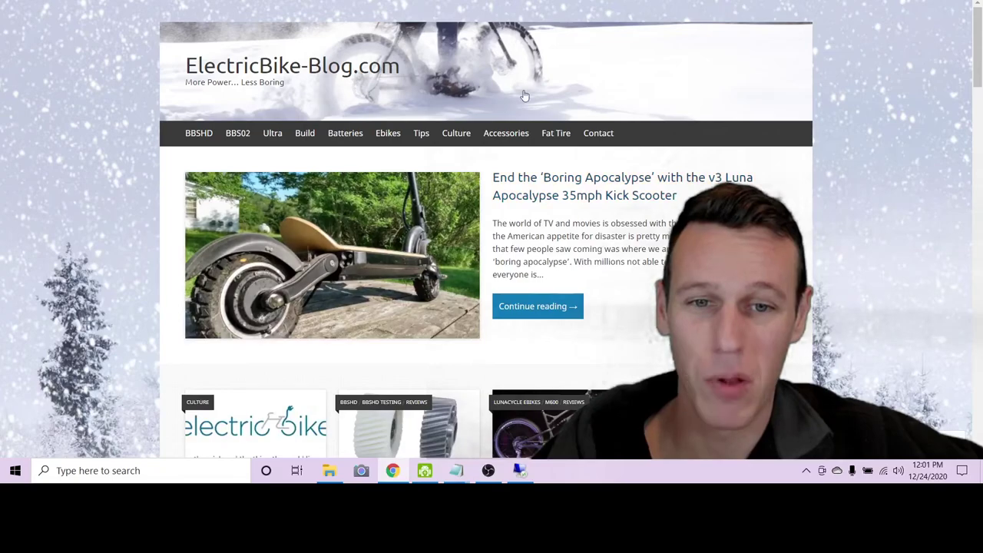
mouse_move(556, 132)
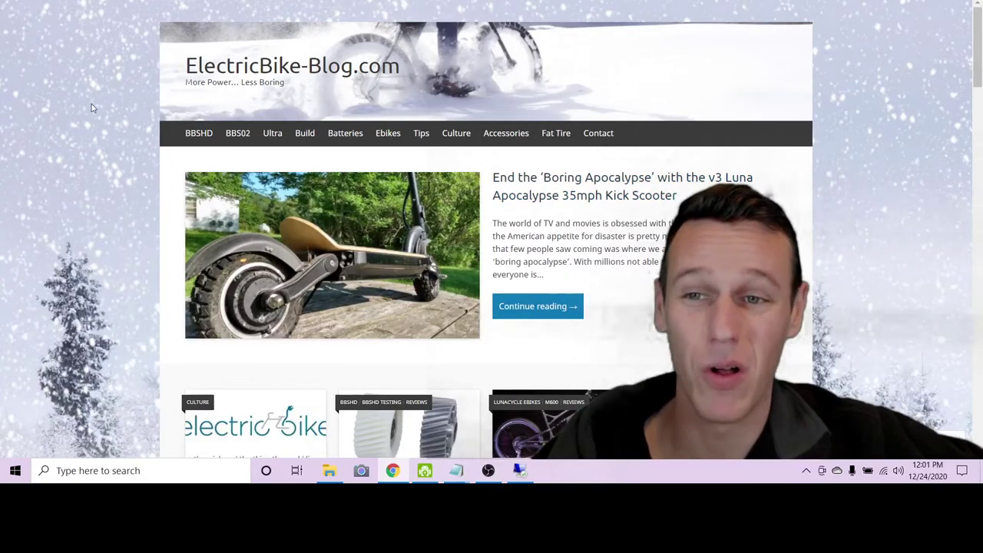
Scroll down through the ElectricBike-Blog.com article cards and back up
scroll(76, 115, down, 6)
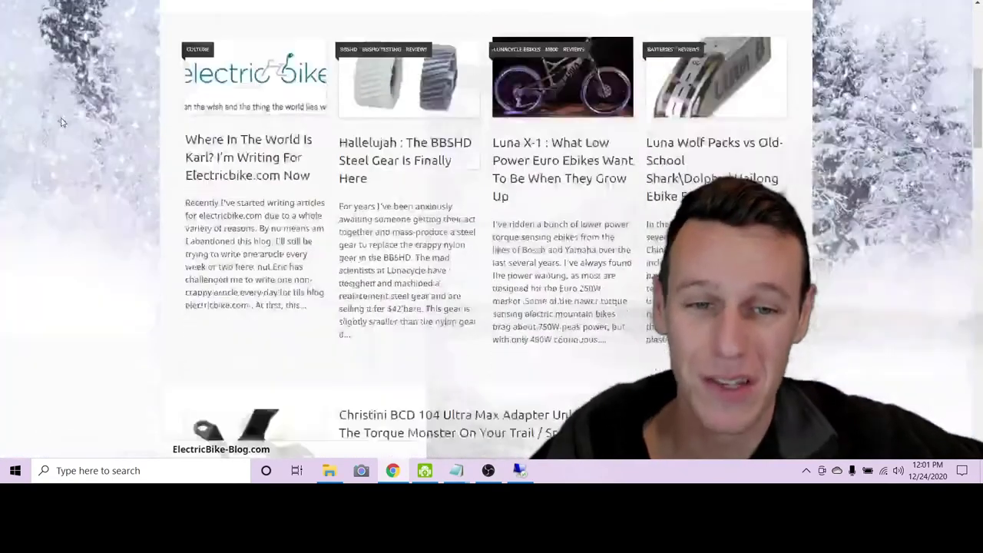
scroll(66, 138, down, 2)
scroll(68, 152, up, 8)
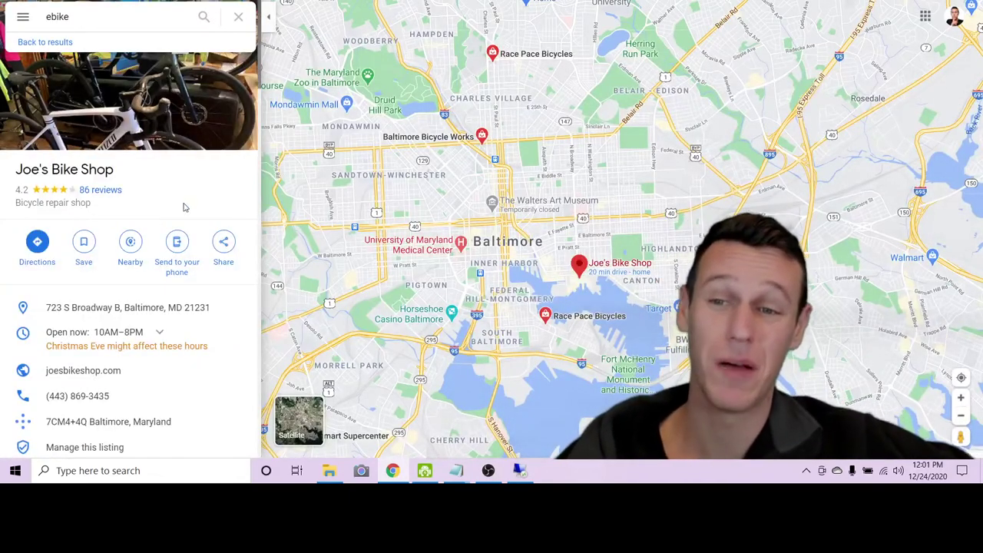
Zoom the map around Joe's Bike Shop, then switch to the Money Robot remote session
scroll(566, 272, up, 2)
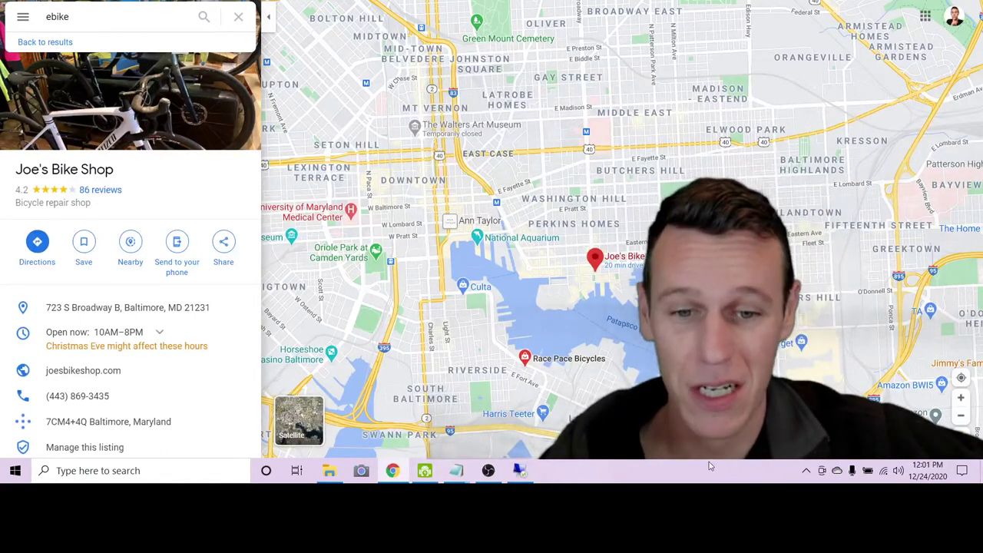
click(519, 471)
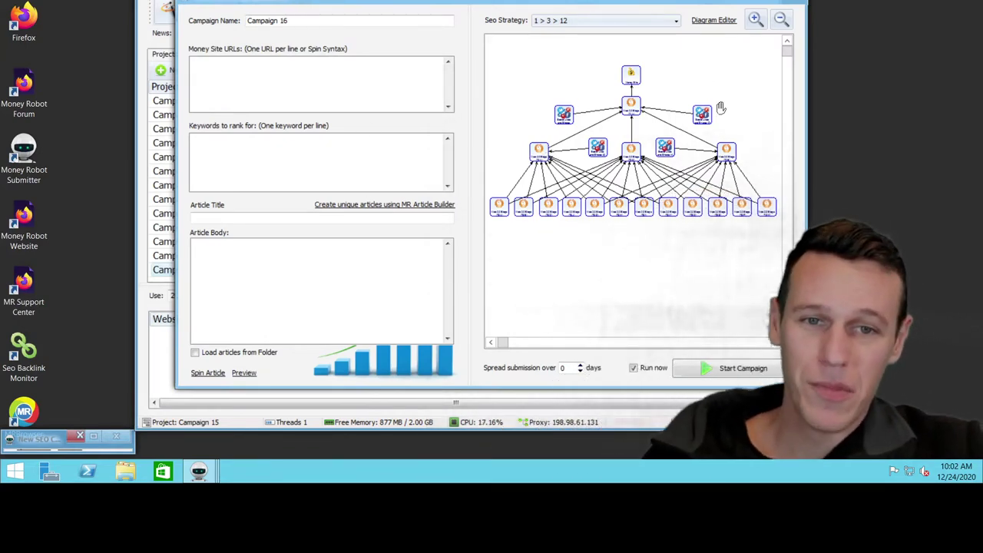
Drag the Campaign 16 dialog up and to the left, out of the way
drag(662, 7, 509, 0)
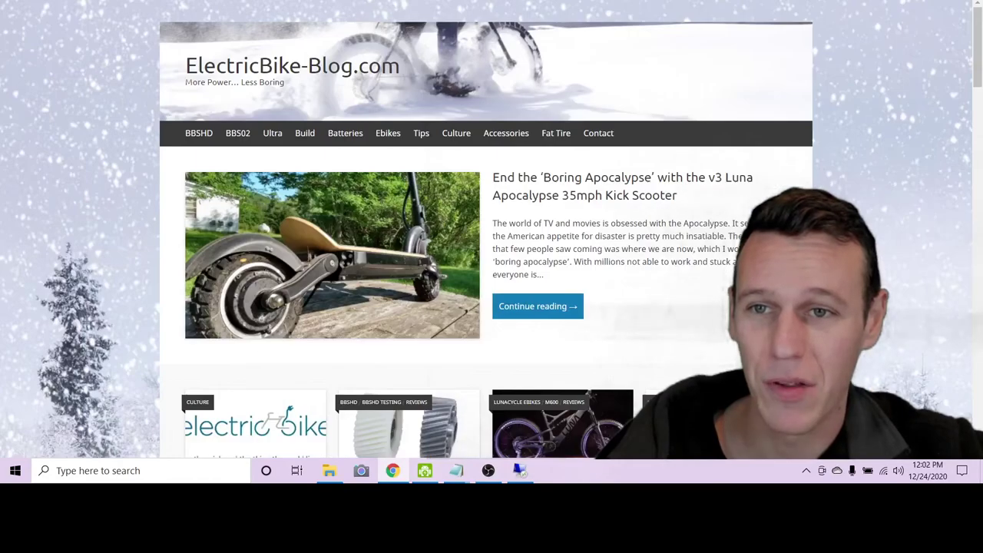
Copy the ElectricBike-Blog.com address from the address bar and return to Money Robot
right_click(155, 2)
click(216, 56)
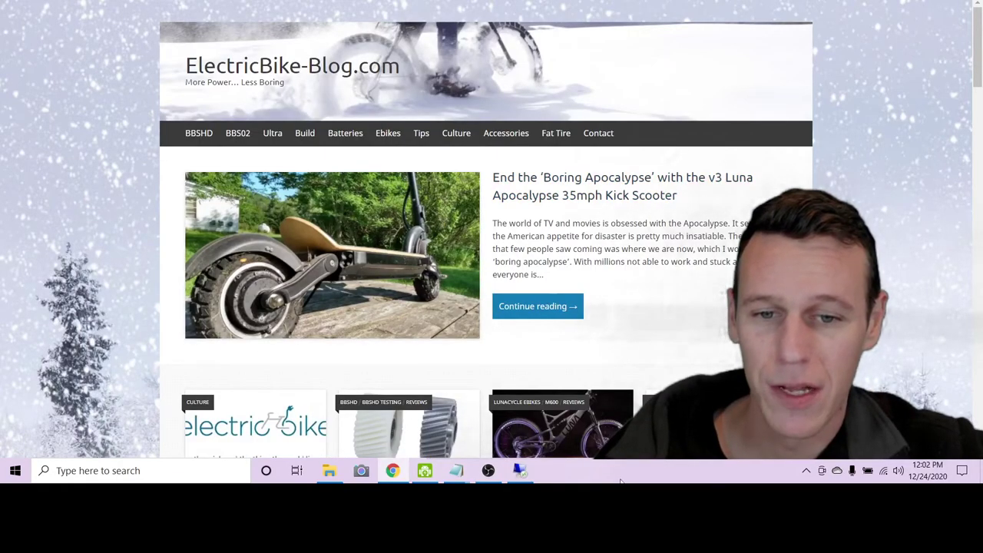
click(519, 470)
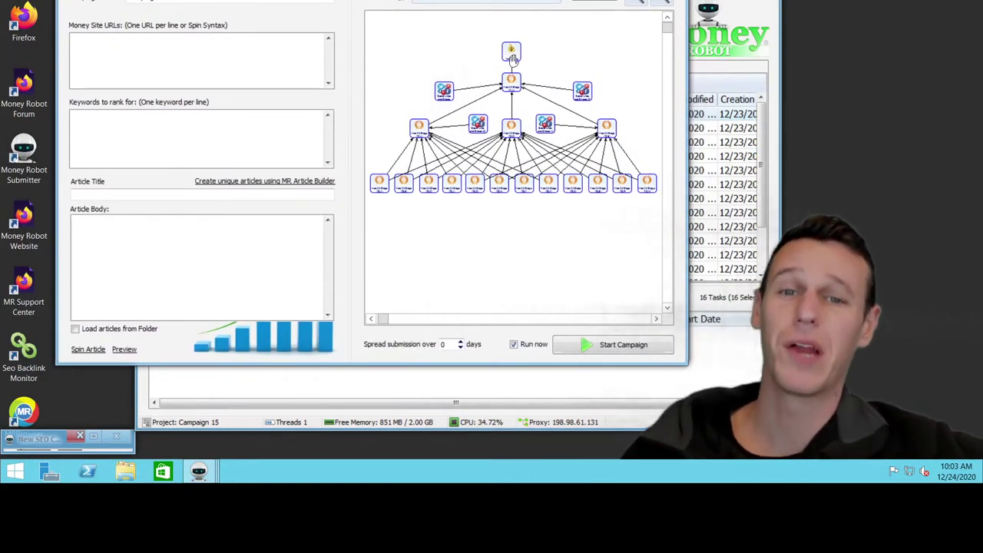
right_click(155, 51)
click(184, 101)
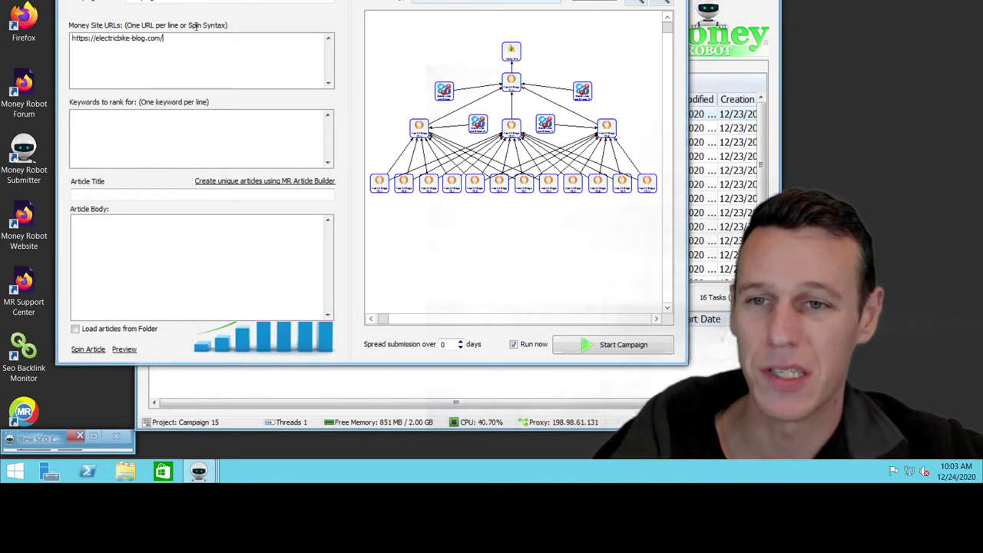
drag(189, 43, 71, 38)
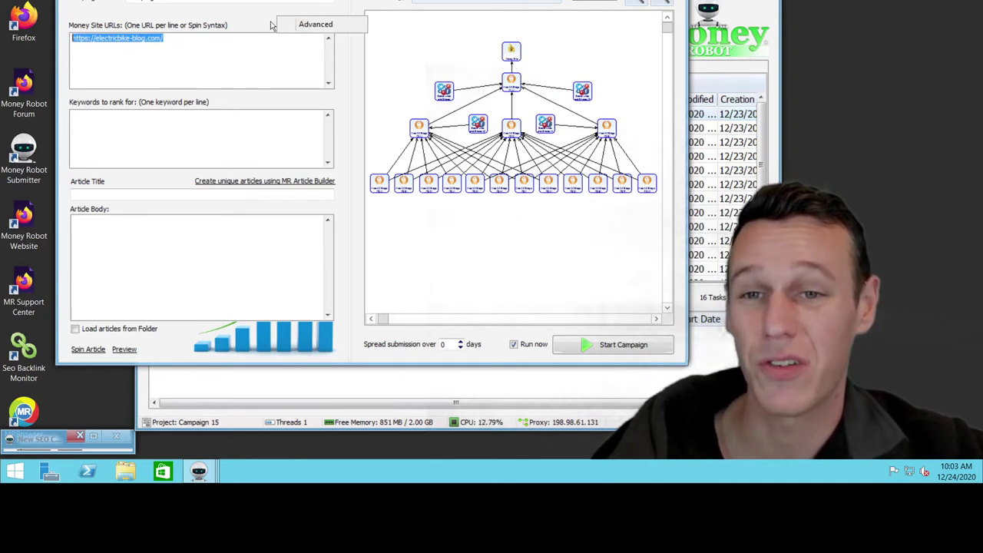
click(305, 25)
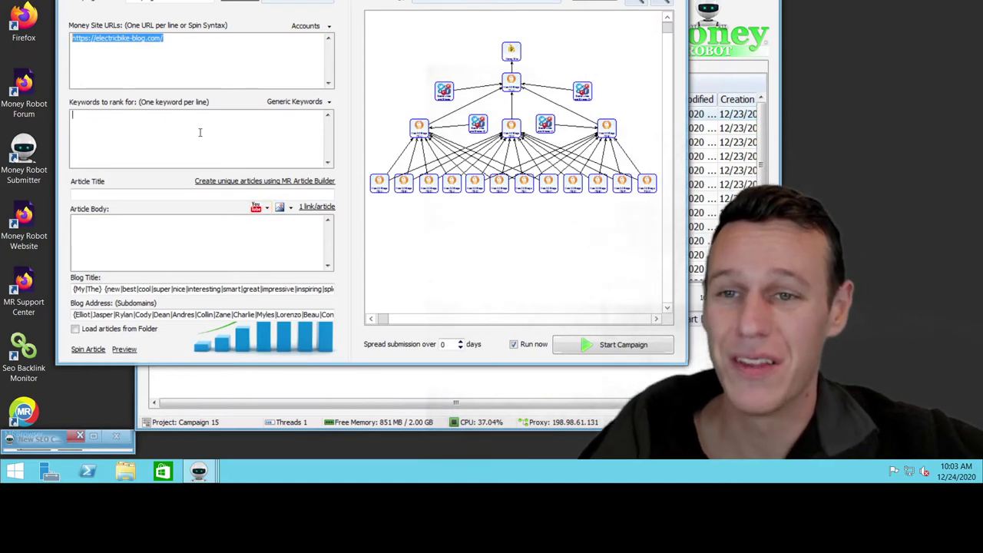
click(176, 45)
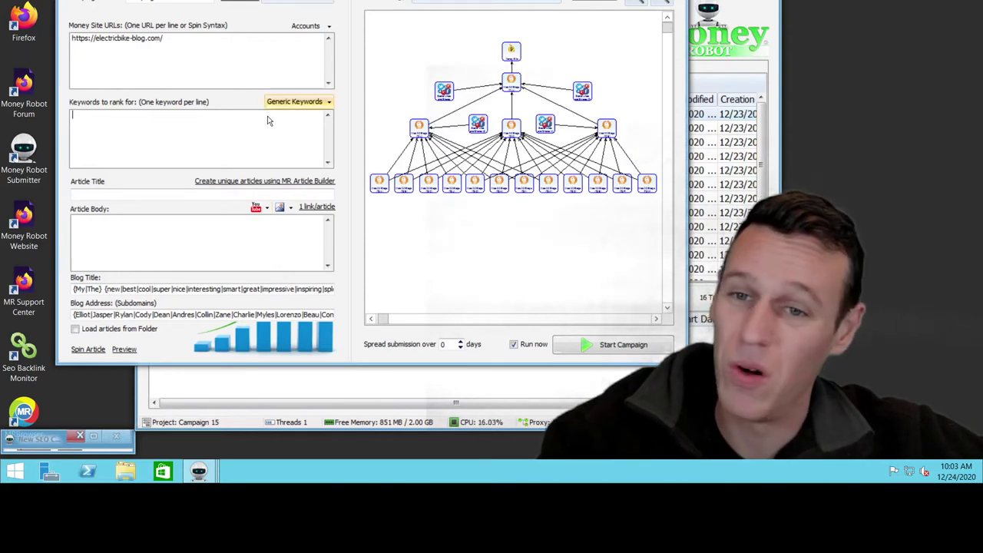
Enter keywords 'buy electric bike', 'shop electric bikes now' and 'best place to buy electric bikes', one per line
text(buy )
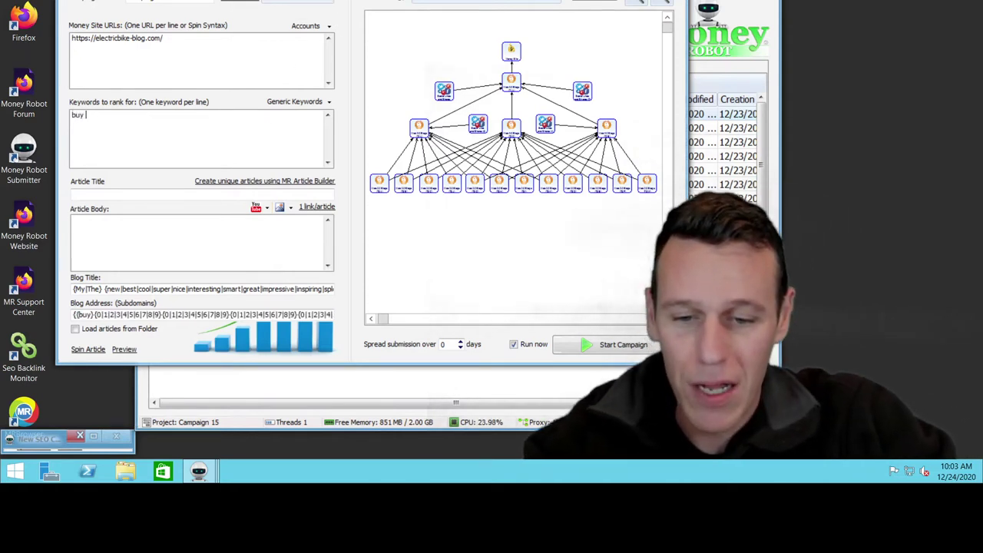
text(electr)
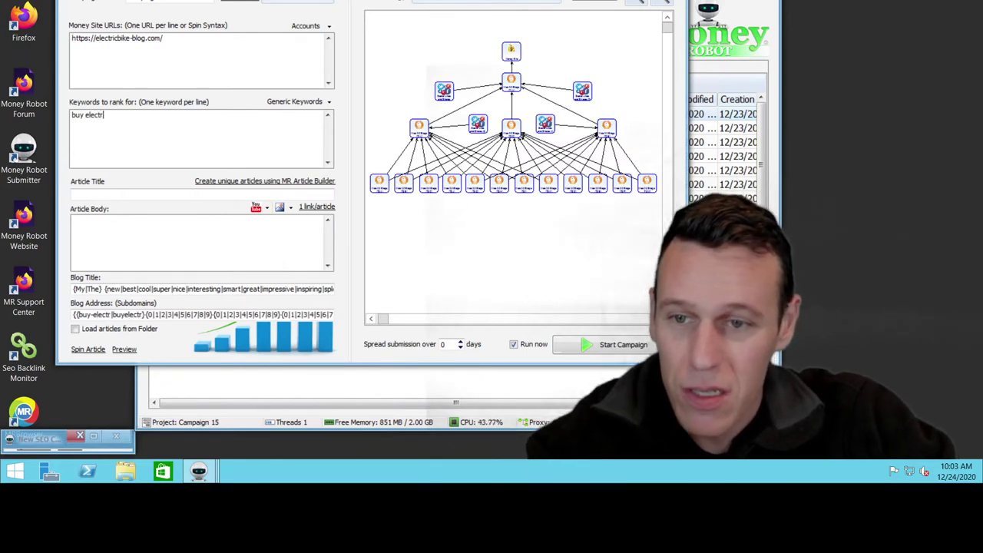
text(ic bike)
key(Return)
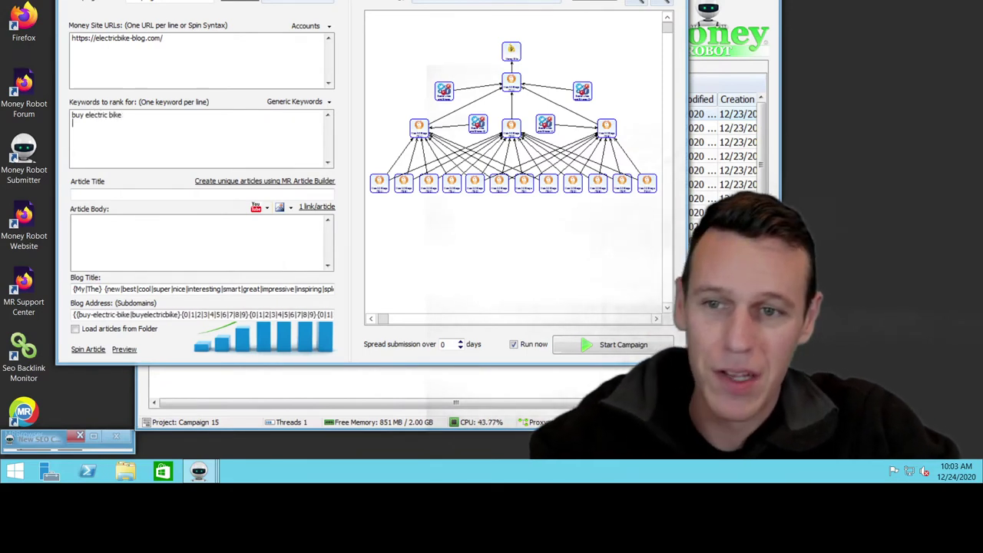
text(shop ele)
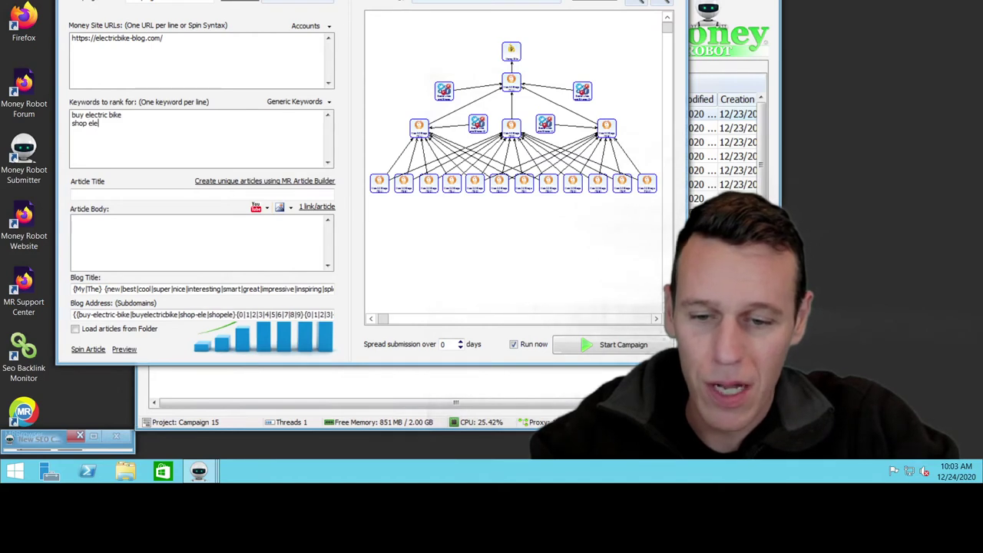
text(ctric bikes now)
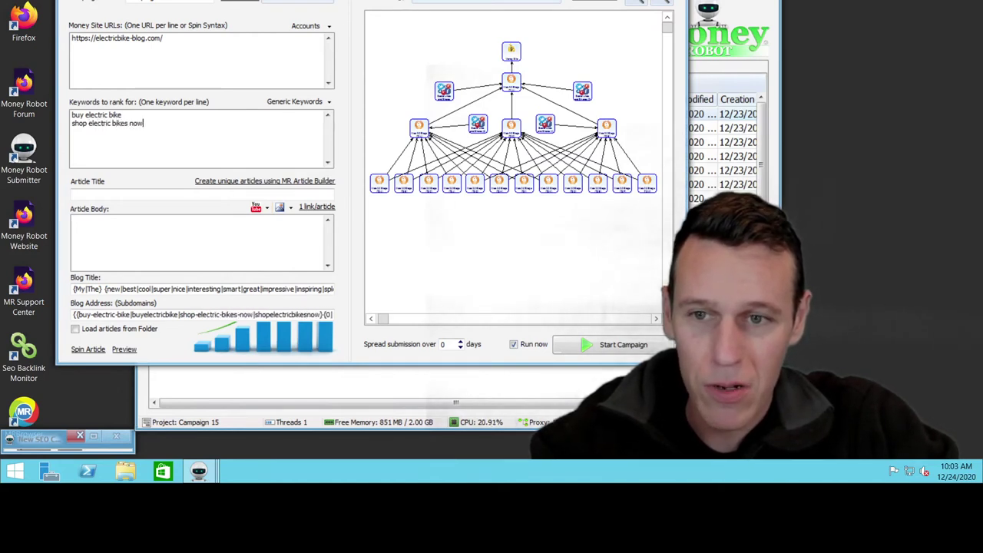
key(Return)
text(best)
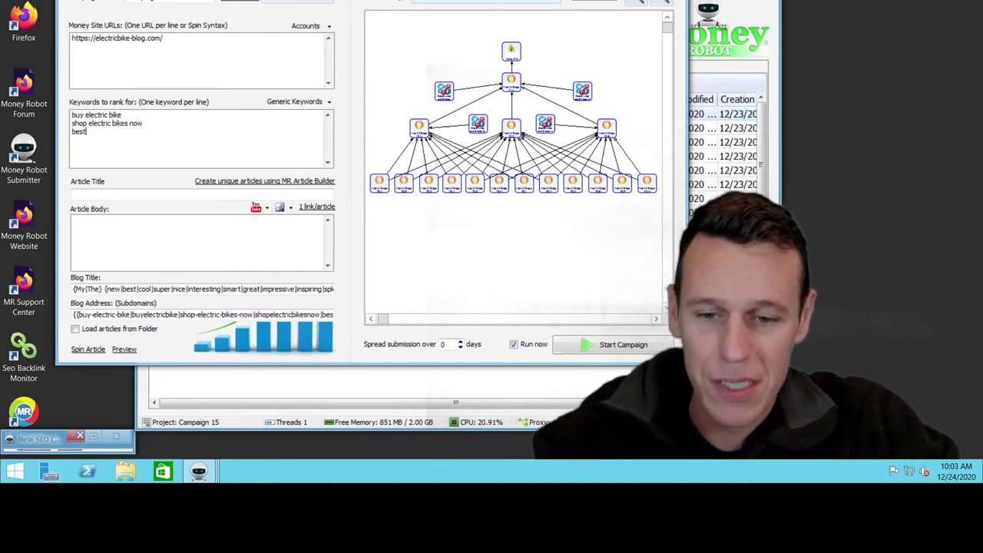
text( place to buy )
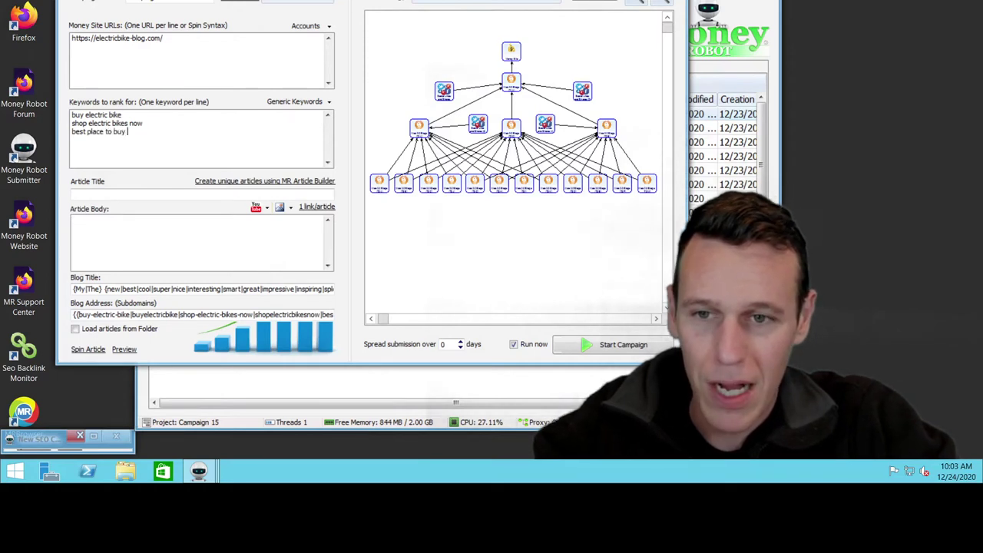
text(electric bikes)
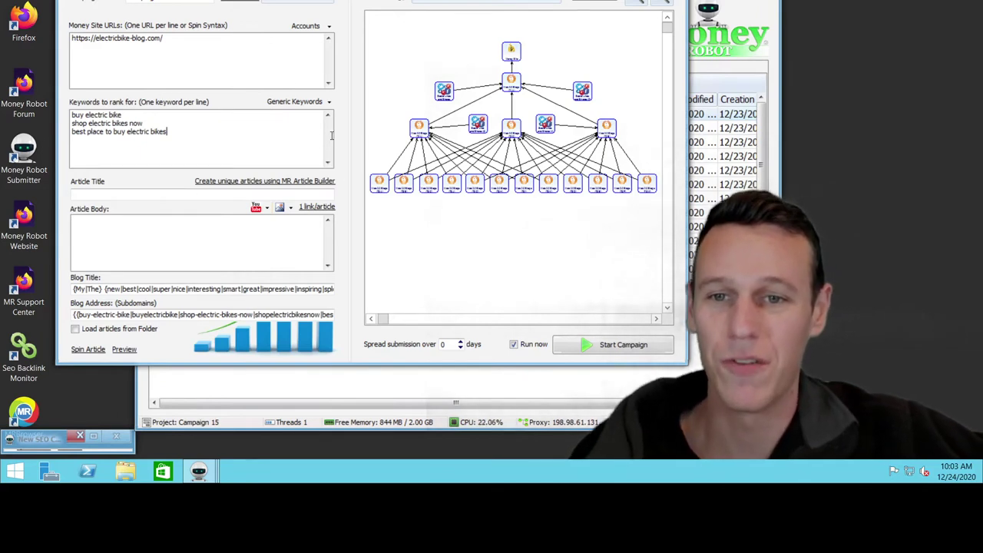
Generate a unique spun article title and body from the campaign keywords
click(280, 185)
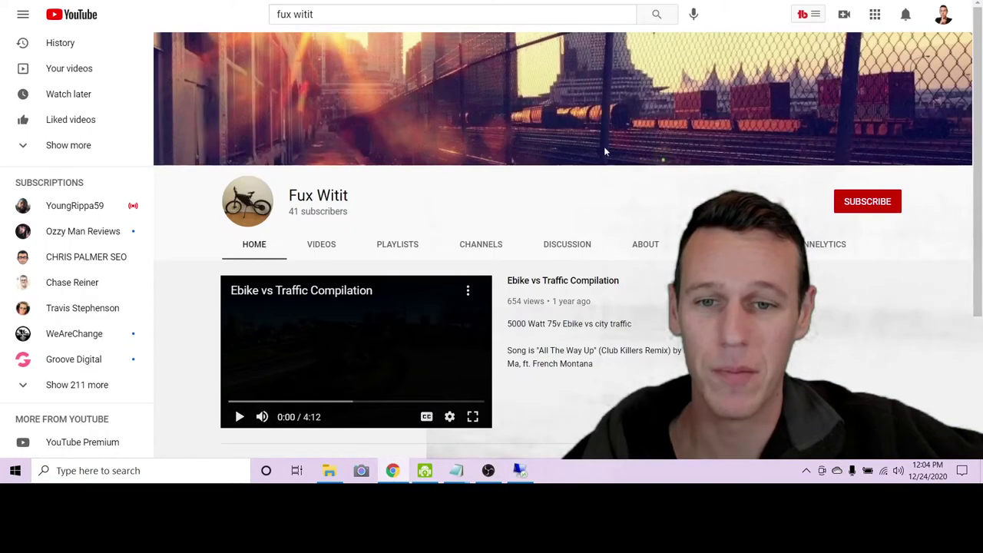
scroll(604, 151, down, 3)
scroll(375, 274, up, 2)
Copy the Ebike vs Traffic Compilation video's watch-page address, then go back to the channel
click(376, 275)
click(240, 348)
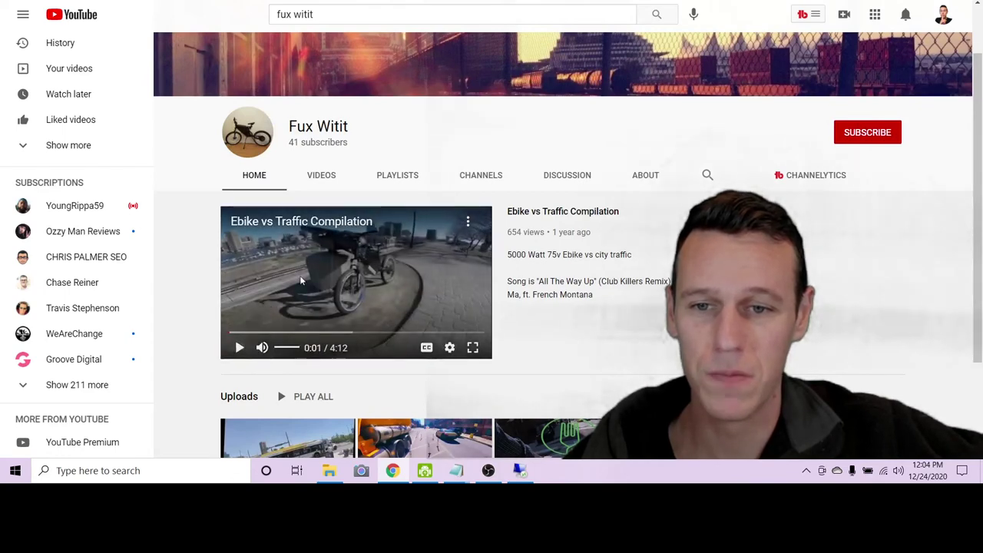
click(326, 221)
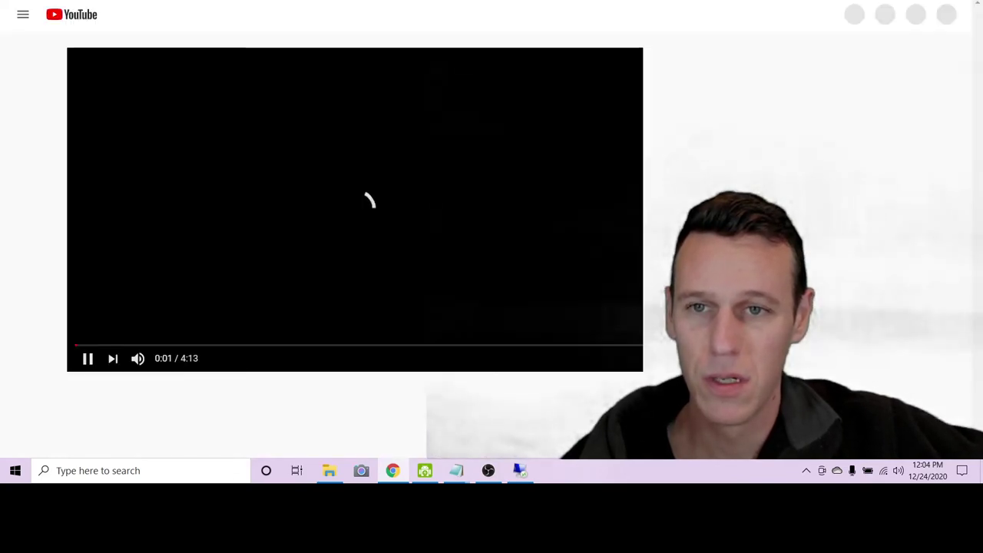
right_click(221, 1)
click(270, 59)
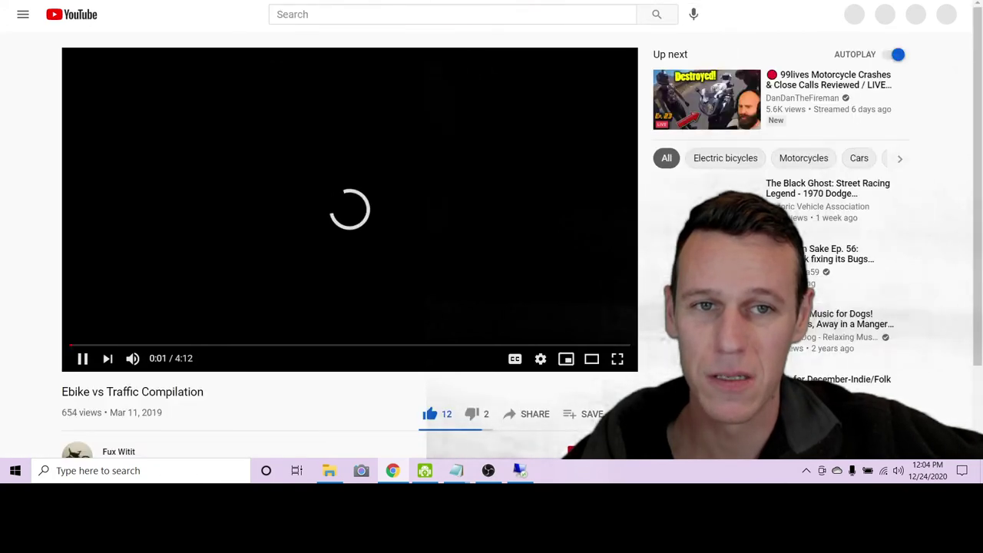
key(alt+Left)
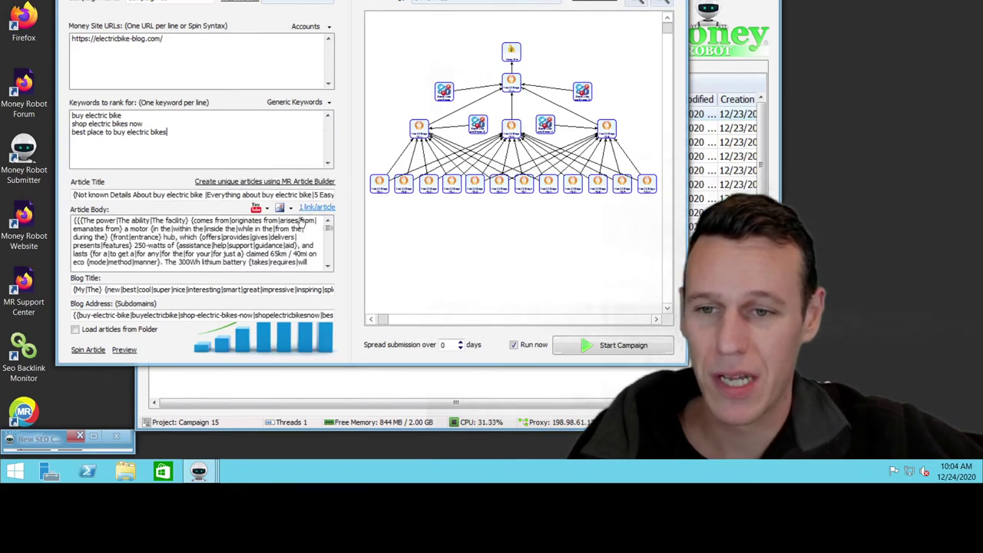
Embed the pasted Ebike vs Traffic Compilation YouTube video at the top of the article body
click(261, 208)
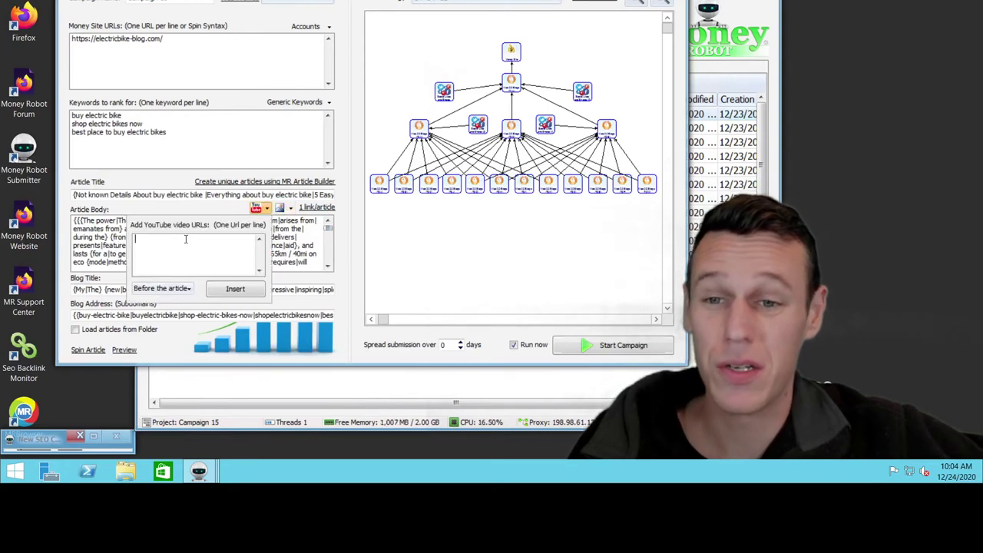
right_click(198, 244)
click(214, 288)
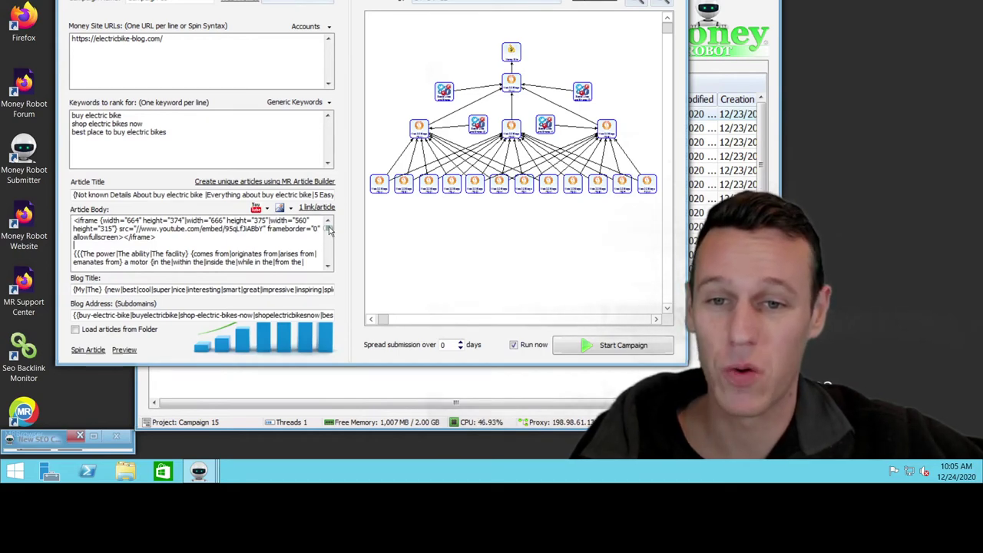
Add a blank line after the end of the article body text
drag(328, 229, 330, 273)
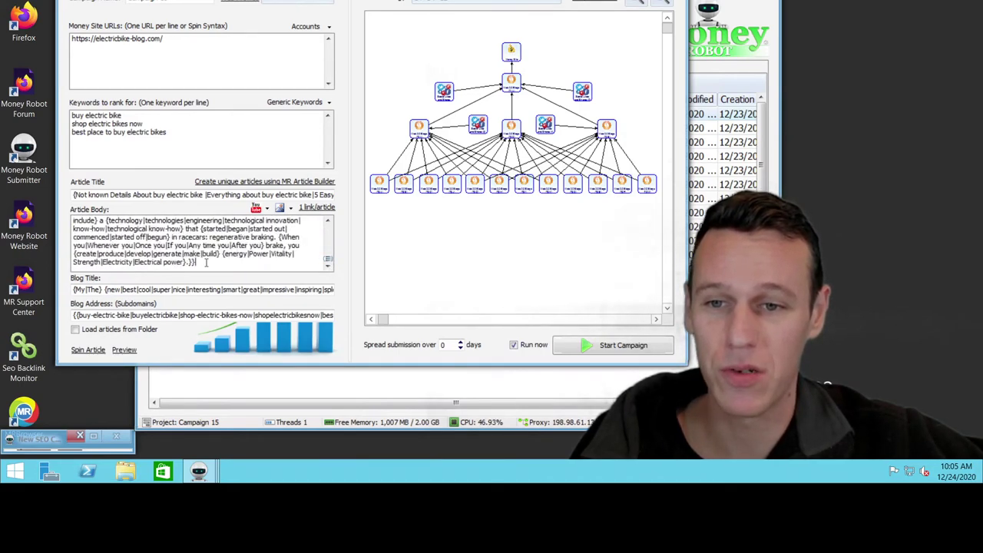
click(205, 262)
key(Return)
key(Return)
key(Return)
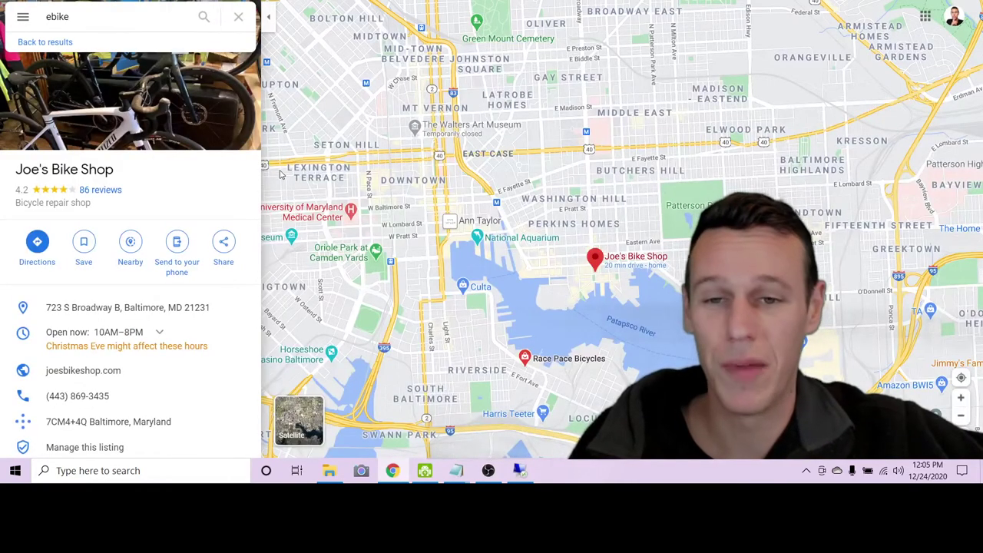
Copy the Embed a map iframe code from Joe's Bike Shop's Google Maps Share options
click(231, 243)
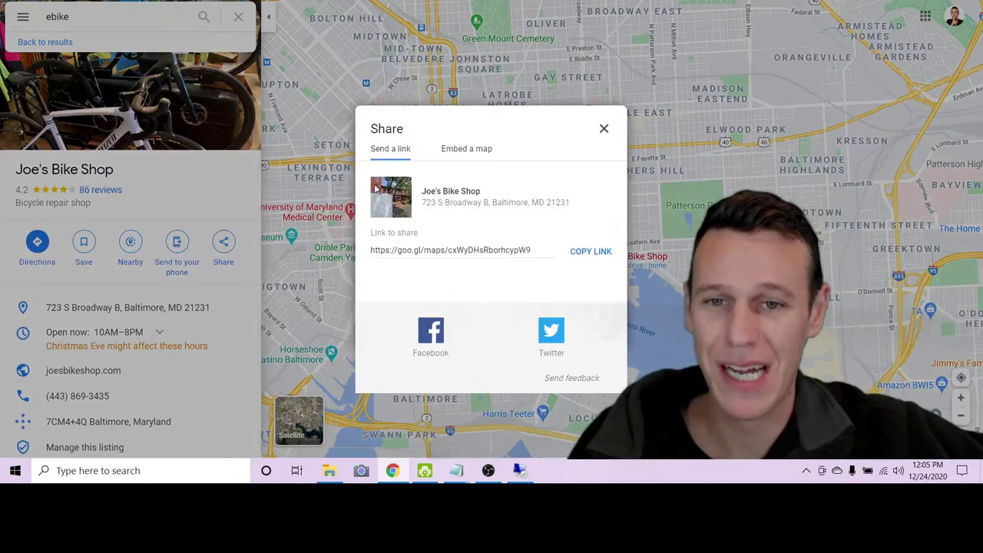
click(467, 148)
click(454, 94)
right_click(455, 93)
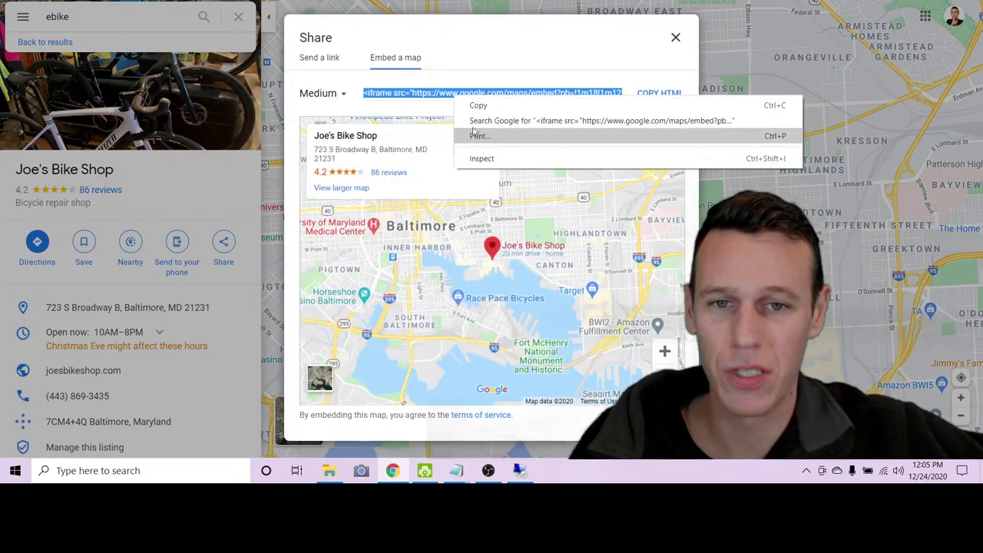
click(486, 103)
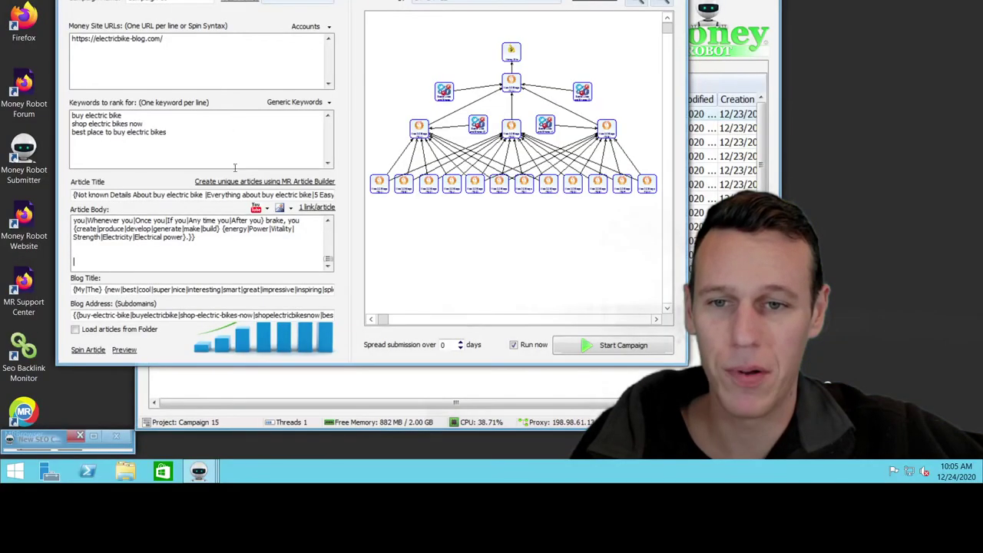
Paste the Joe's Bike Shop Google Maps iframe code onto the article body's empty last line
right_click(107, 259)
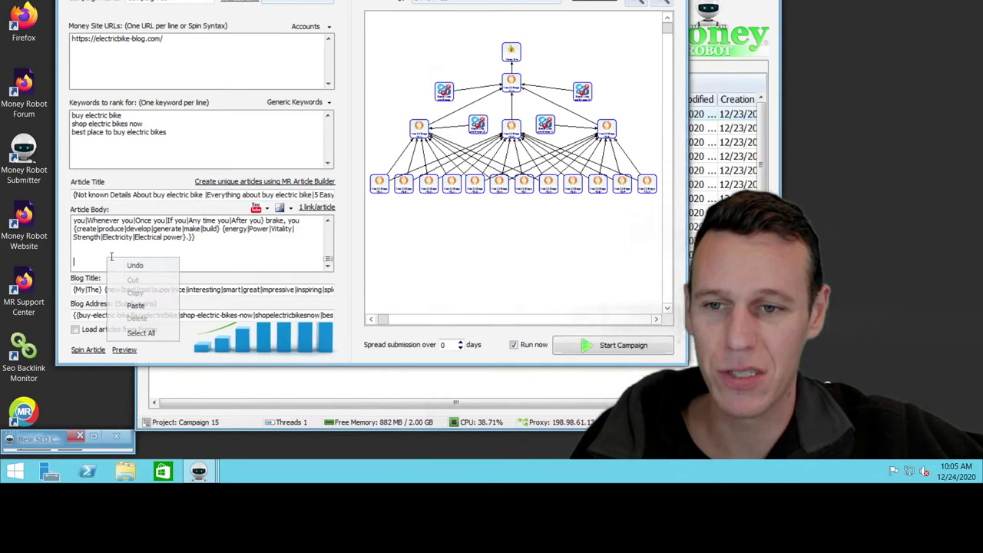
click(136, 305)
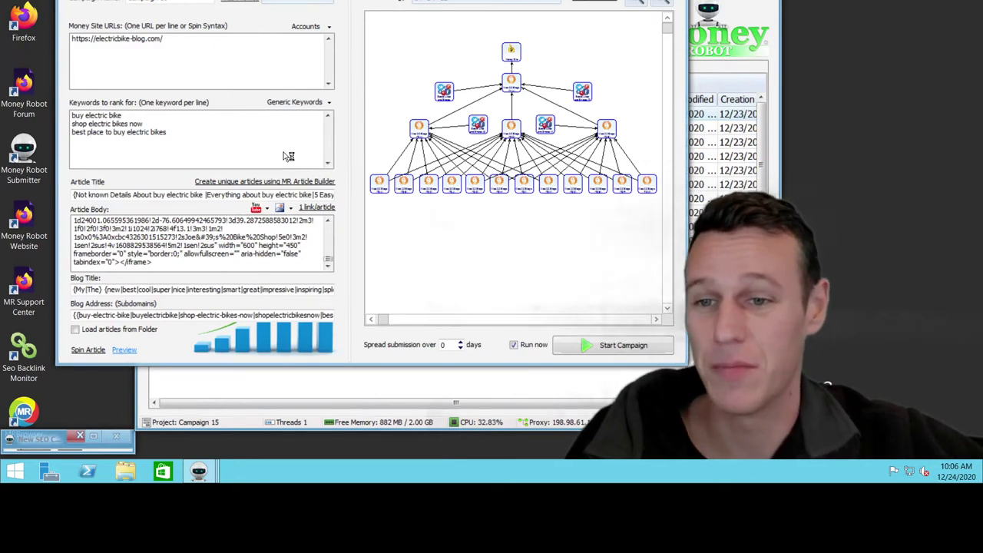
Preview a spun version of the article with the video and map, scroll through it, then close it
click(123, 349)
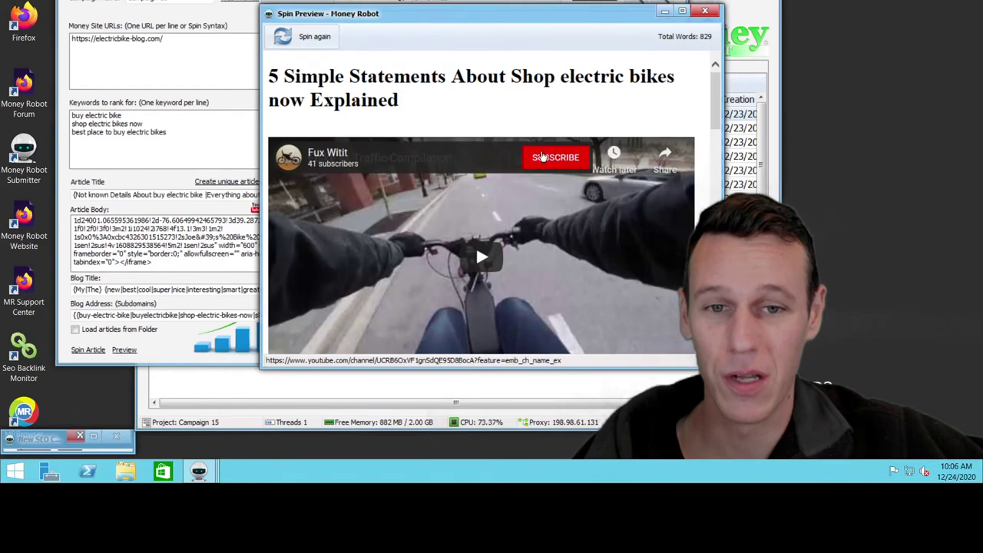
drag(715, 88, 714, 158)
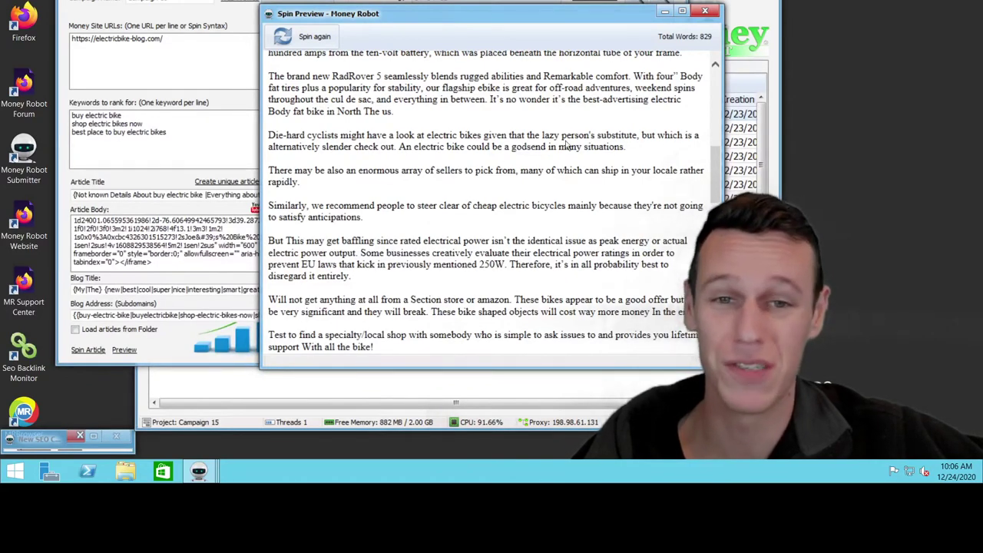
drag(715, 171, 715, 92)
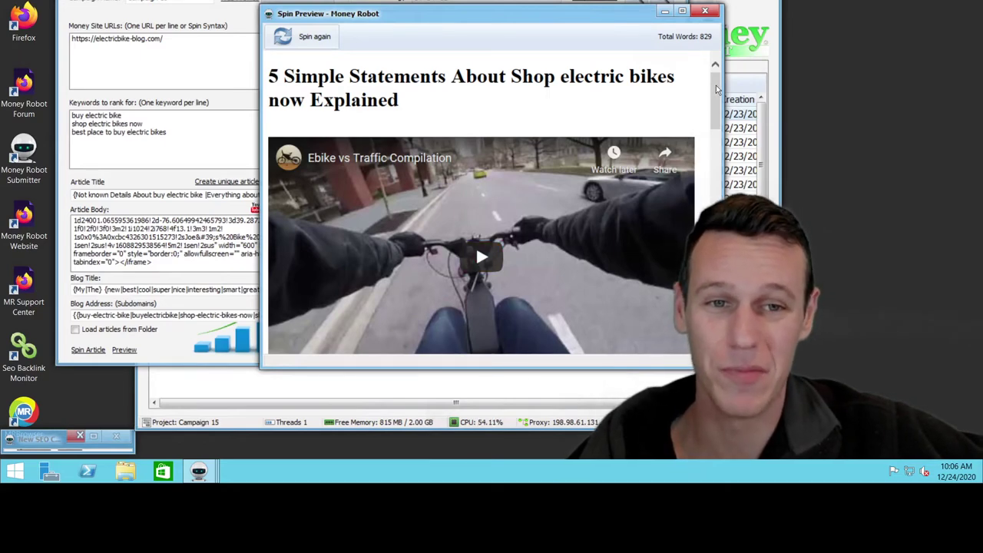
drag(717, 90, 720, 291)
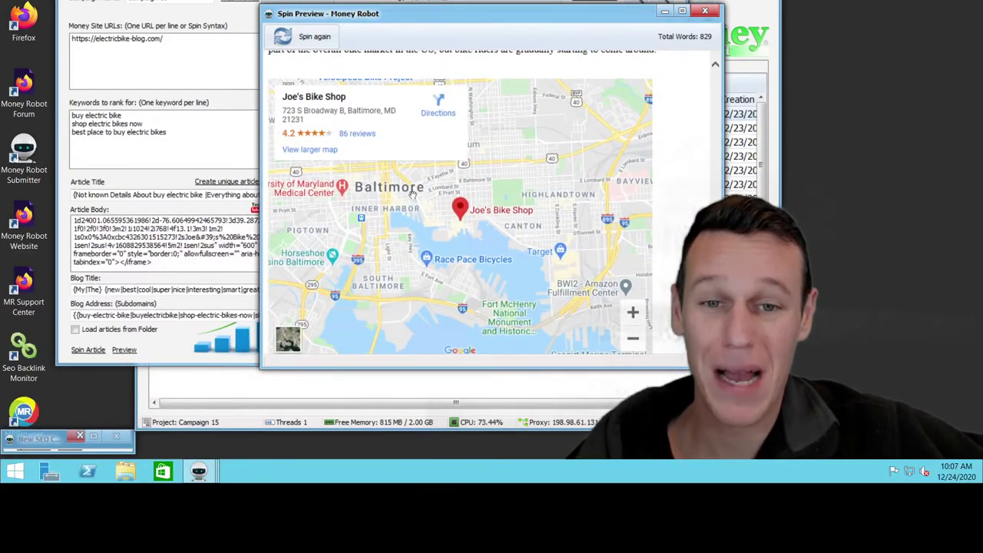
scroll(645, 65, up, 15)
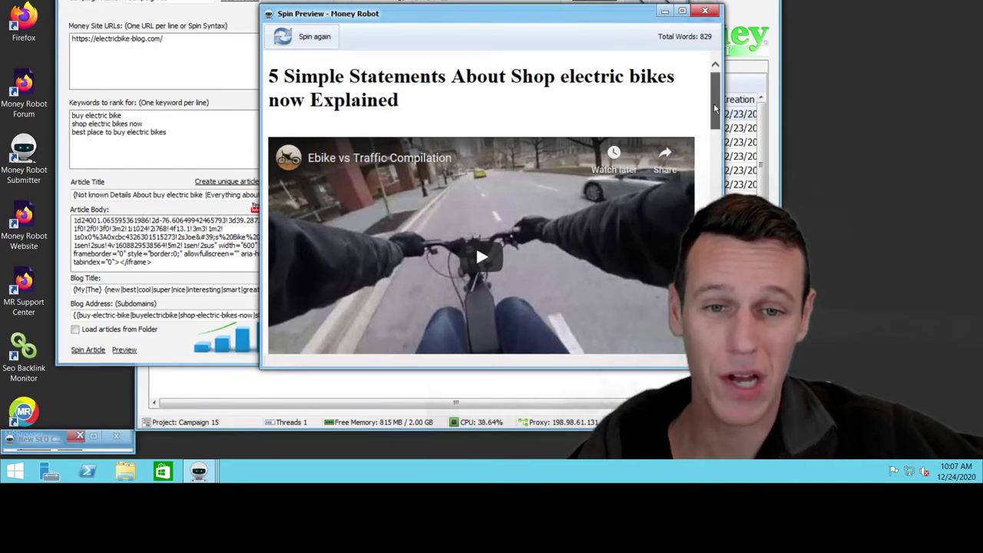
drag(715, 100, 719, 180)
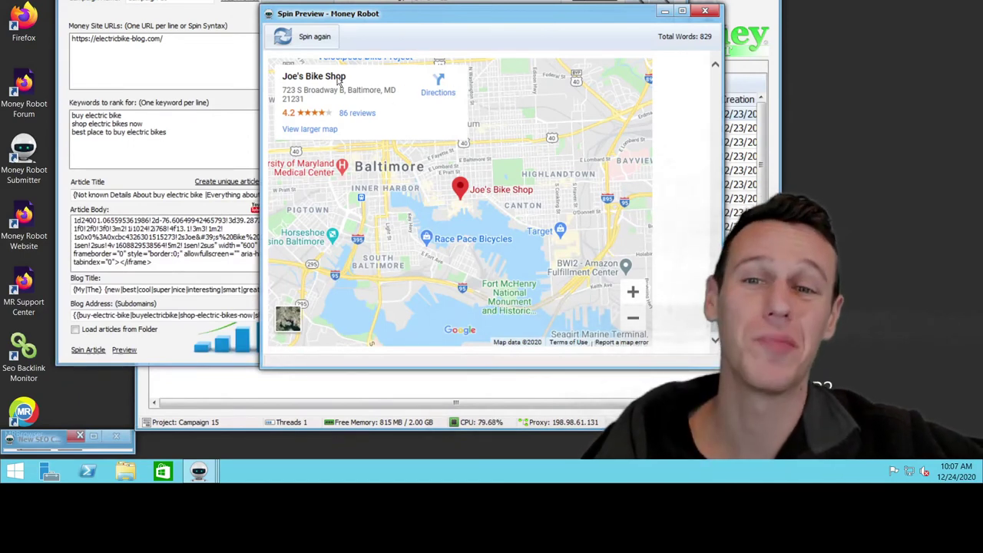
scroll(394, 120, up, 3)
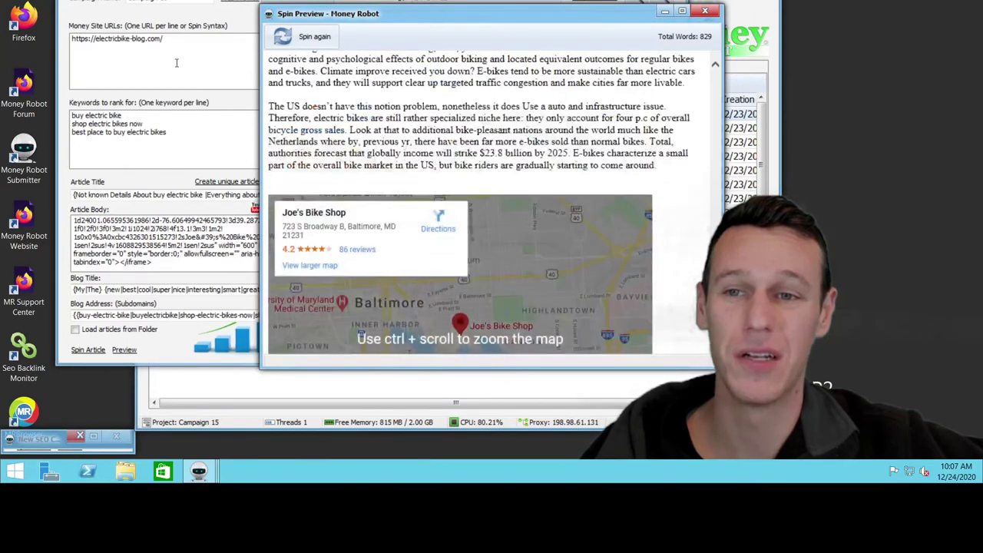
key(Escape)
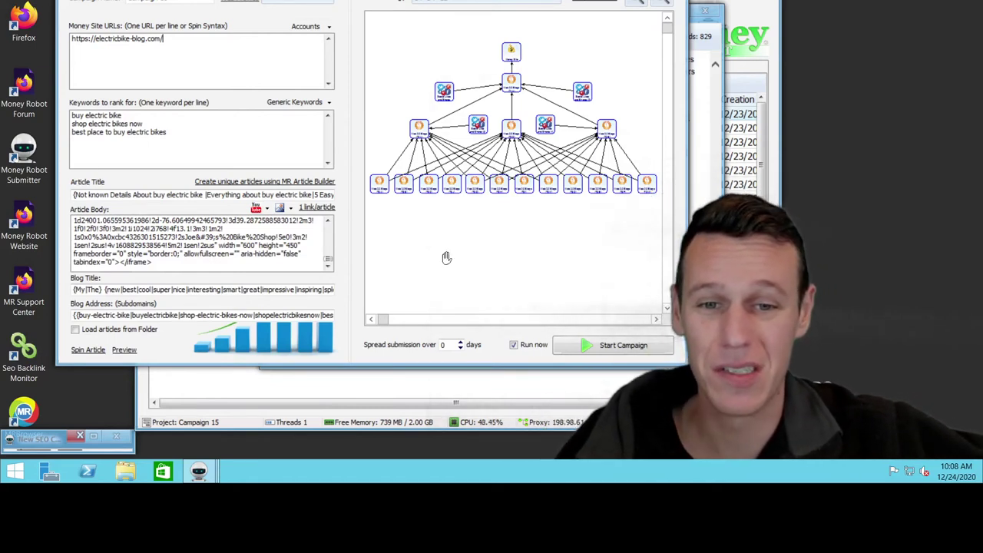
Uncheck Run now and create Campaign 16, closing the spin preview afterwards
click(514, 345)
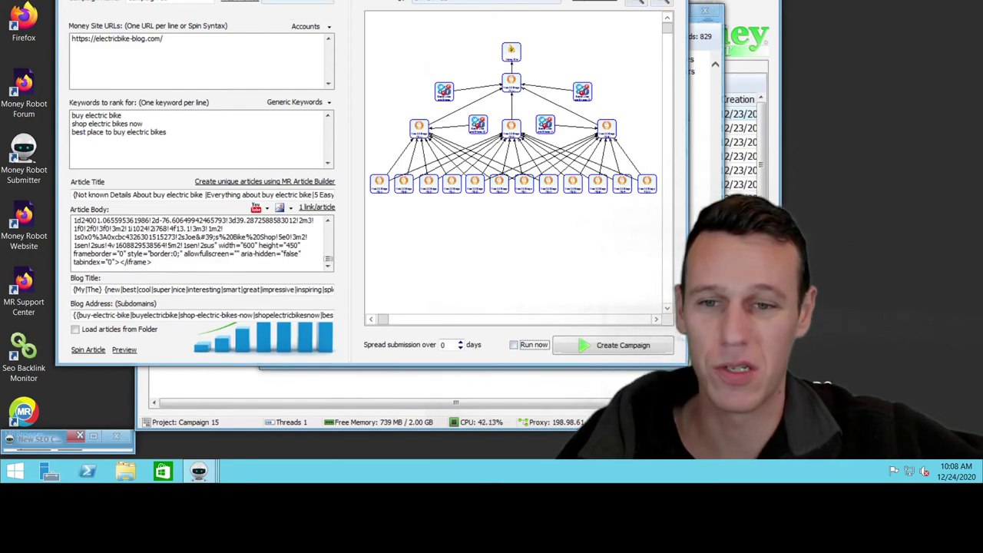
click(657, 345)
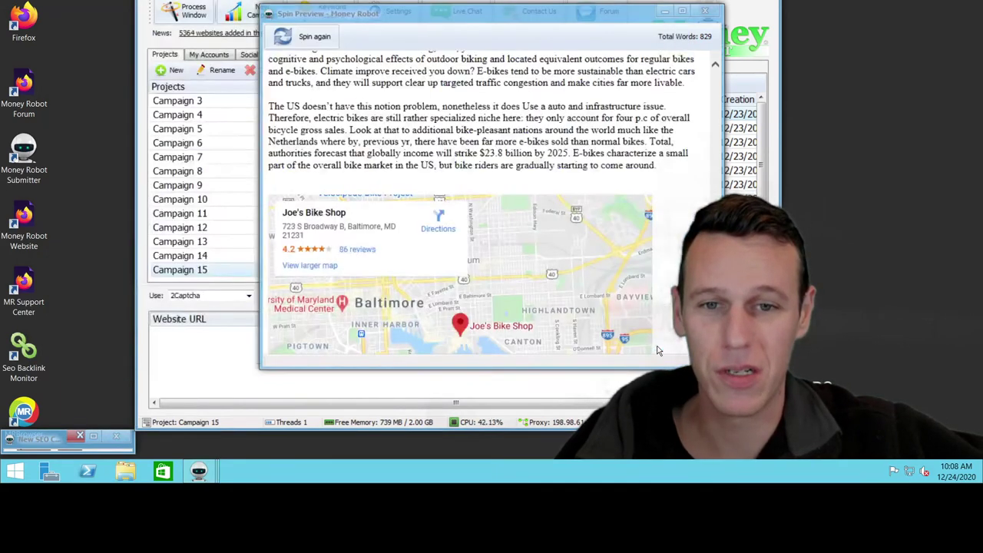
click(706, 10)
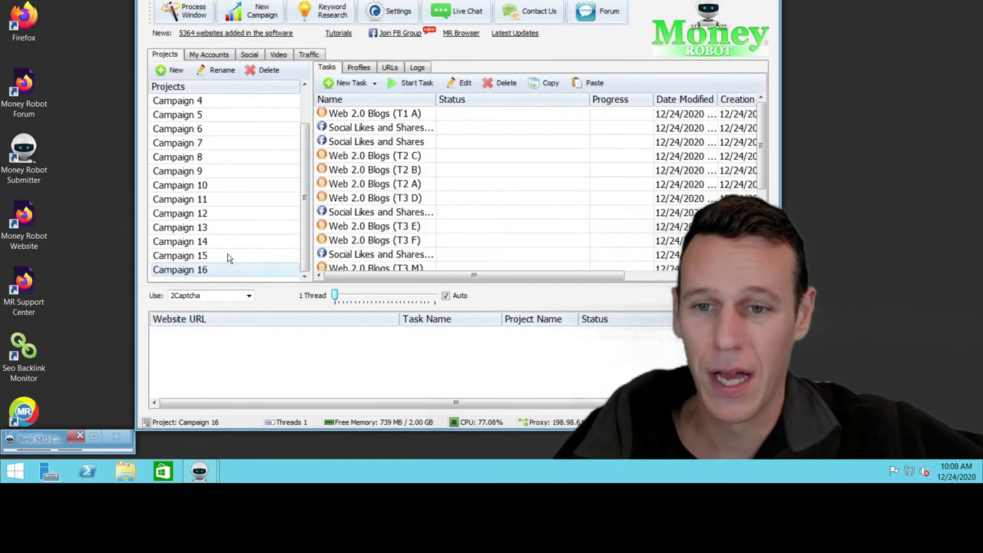
Delete all four Social Likes and Shares tasks, confirming each deletion, leaving only Web 2.0 Blogs tasks
click(378, 131)
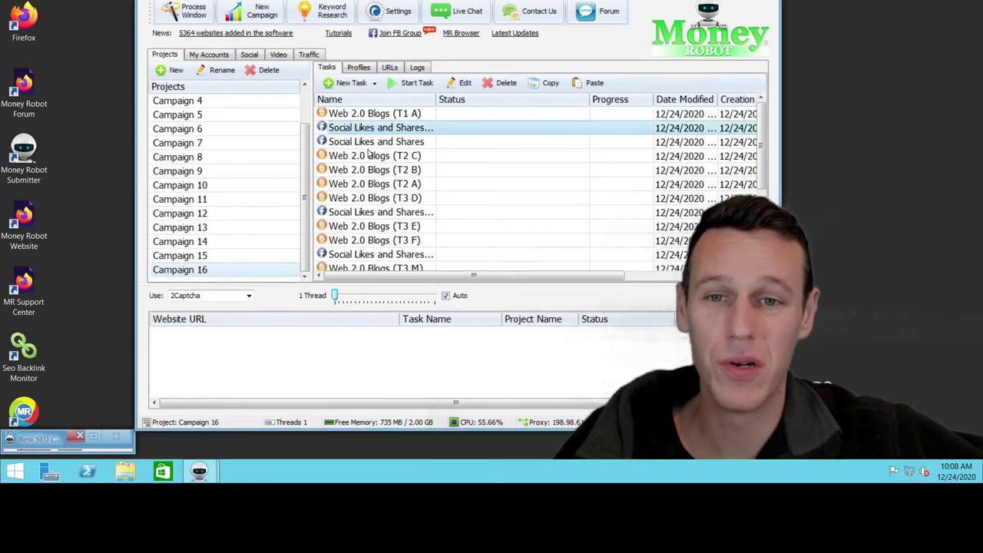
click(366, 145)
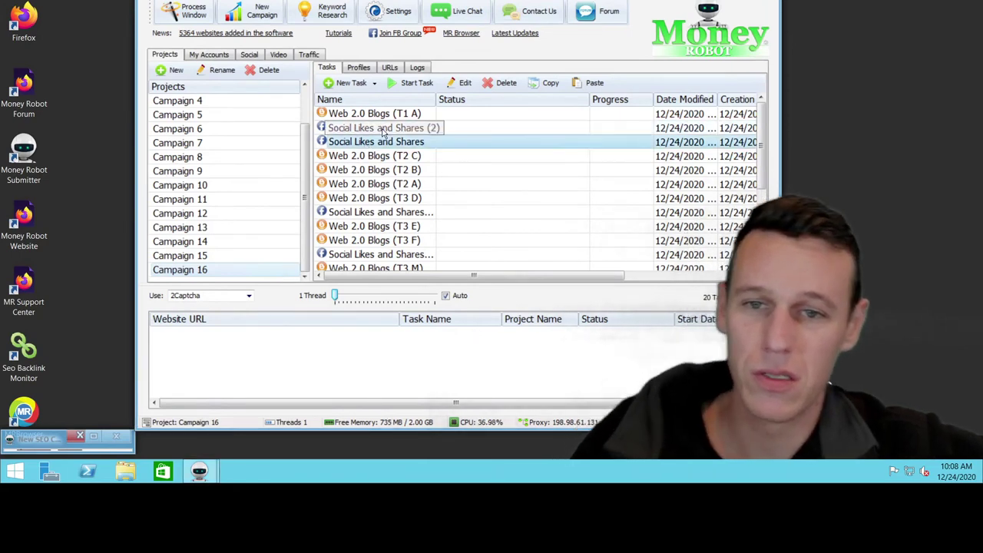
ctrl+click(383, 129)
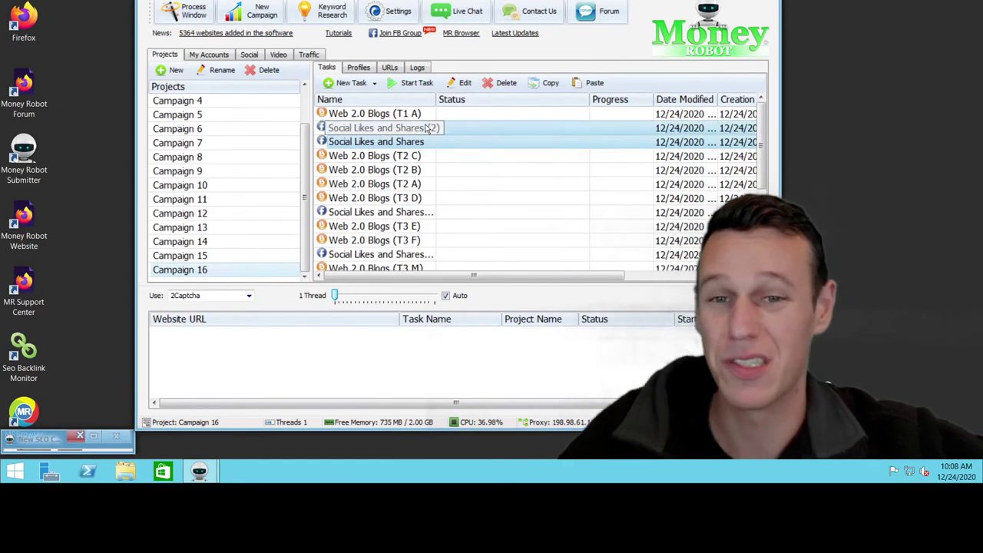
click(504, 83)
click(474, 222)
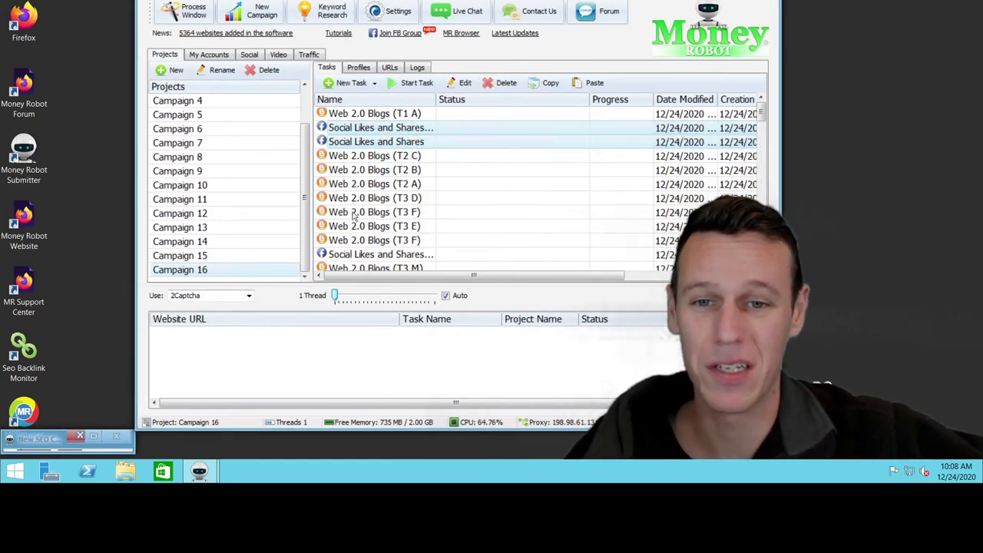
click(348, 184)
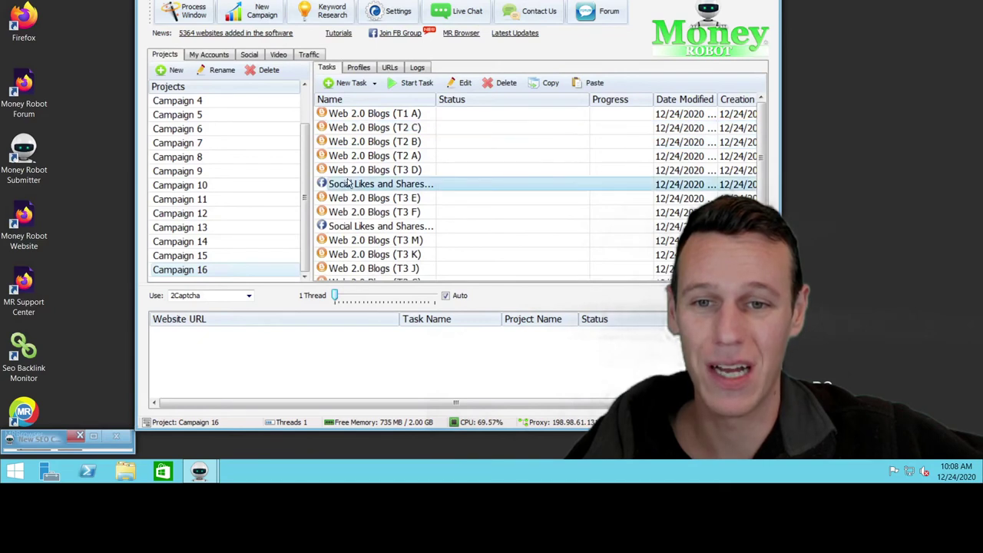
click(504, 83)
click(475, 207)
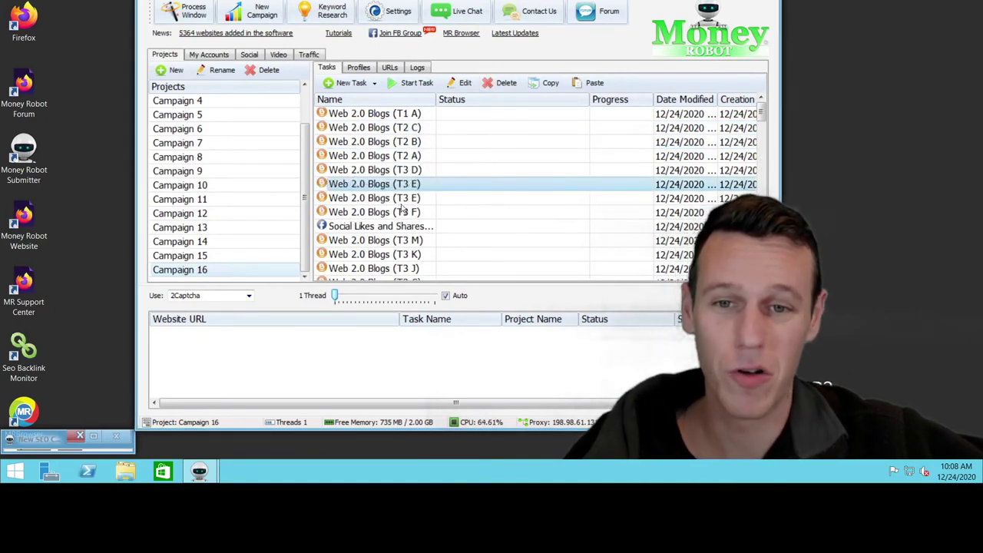
click(376, 213)
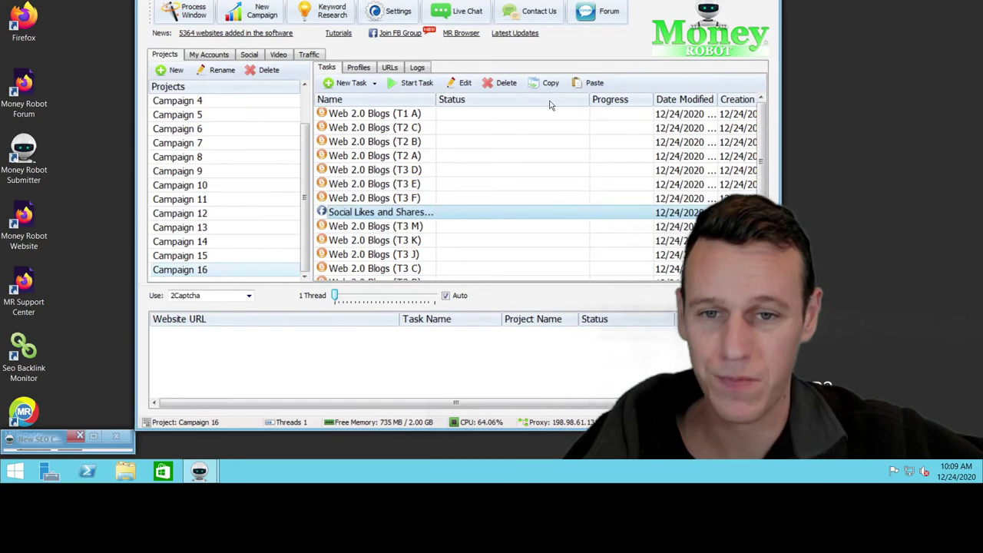
click(497, 83)
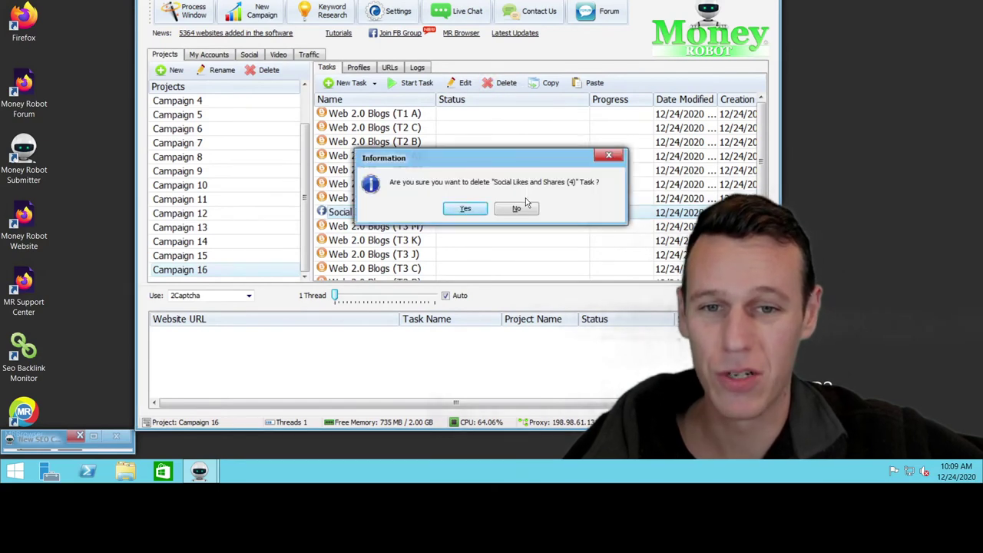
click(464, 209)
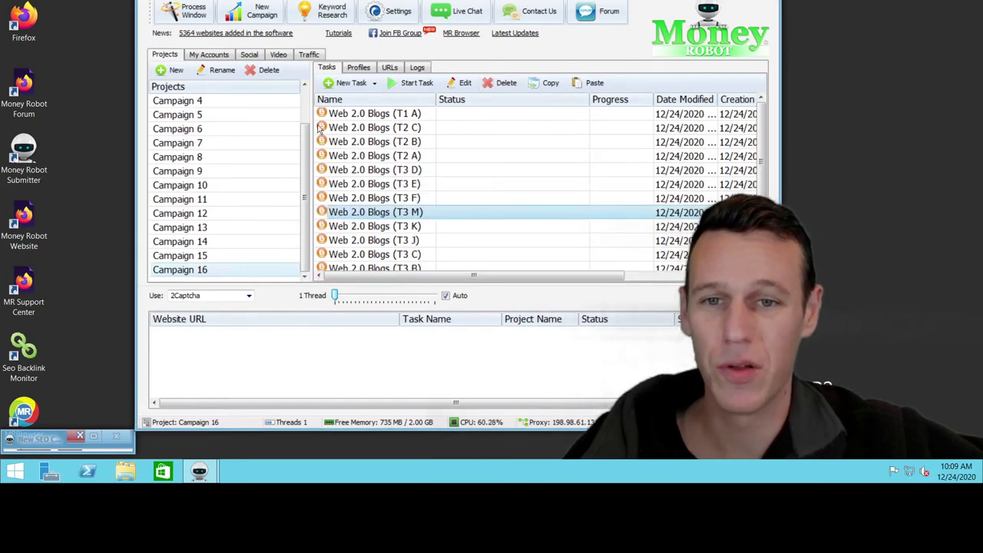
Select Campaign 16's Web 2.0 Blogs tasks through T3 A to review them, then open Campaign 15
click(407, 113)
scroll(409, 261, down, 2)
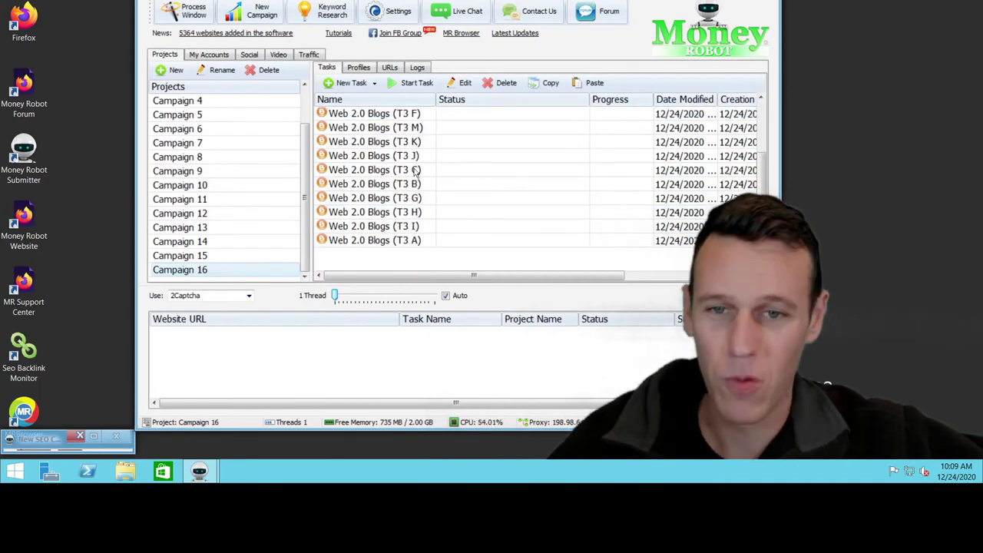
shift+click(376, 232)
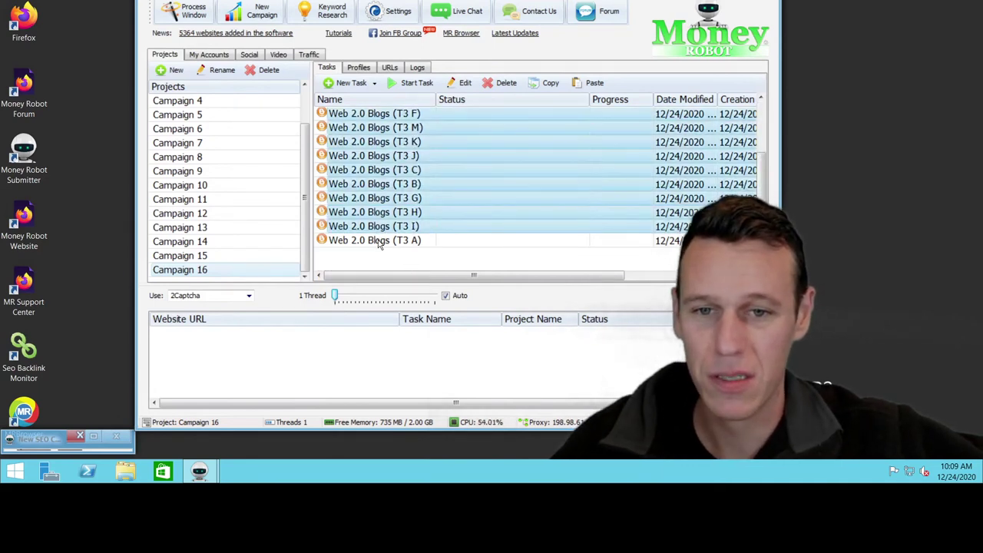
shift+click(379, 241)
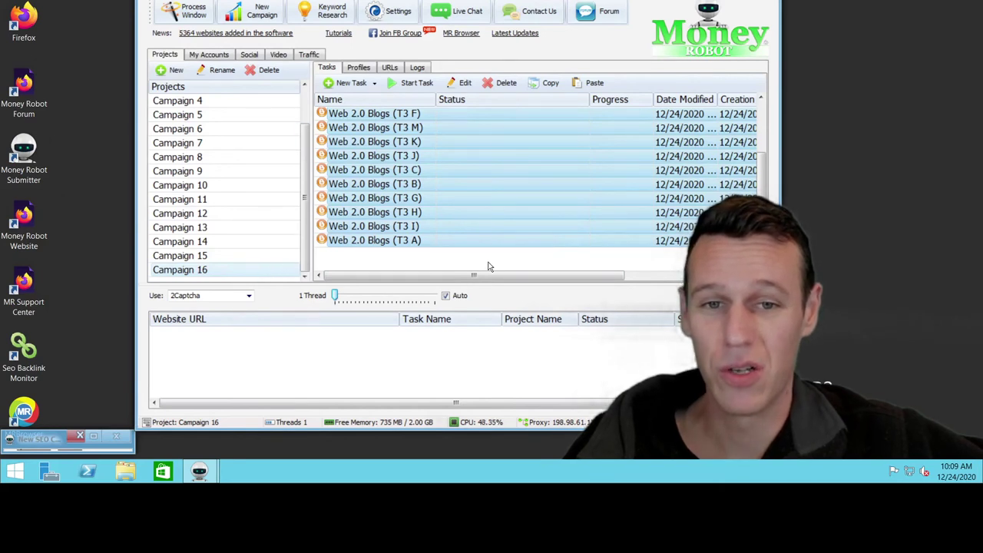
click(368, 243)
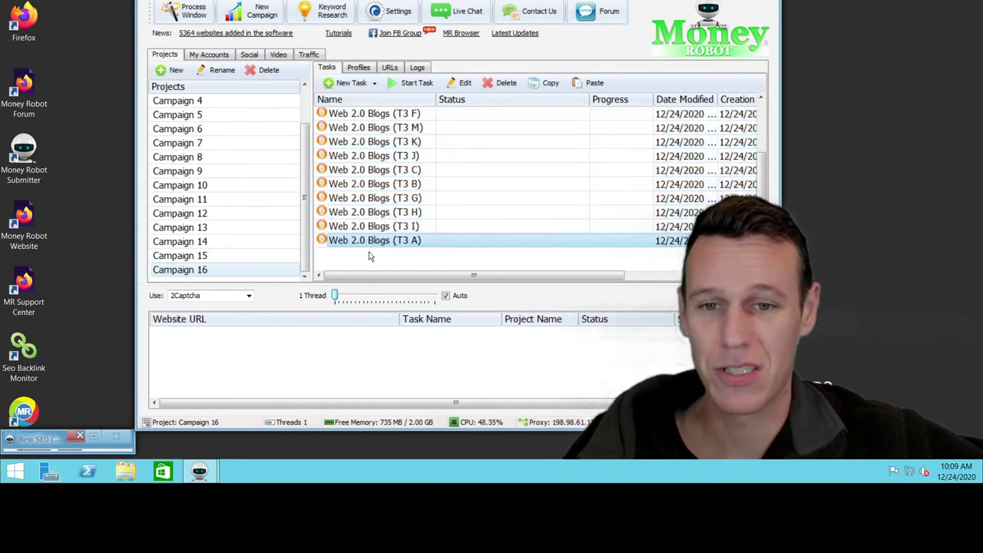
click(242, 257)
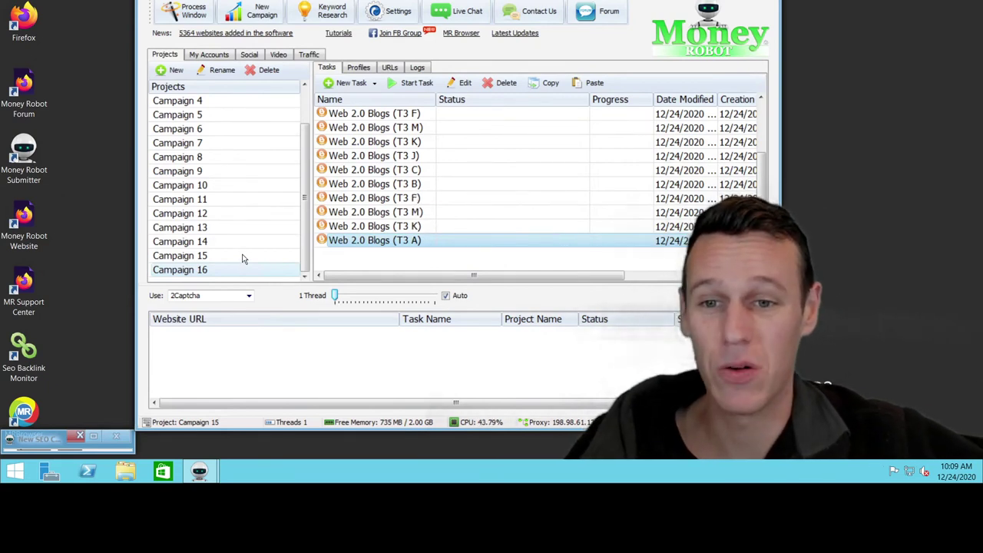
Show Campaign 15's URLs tab and scroll through its created blog post links
click(389, 68)
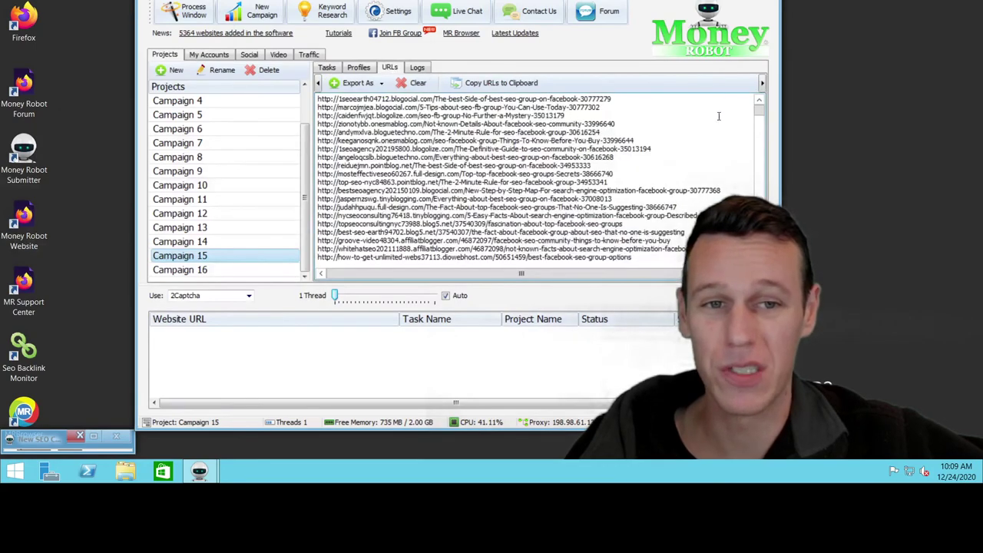
drag(758, 115, 768, 214)
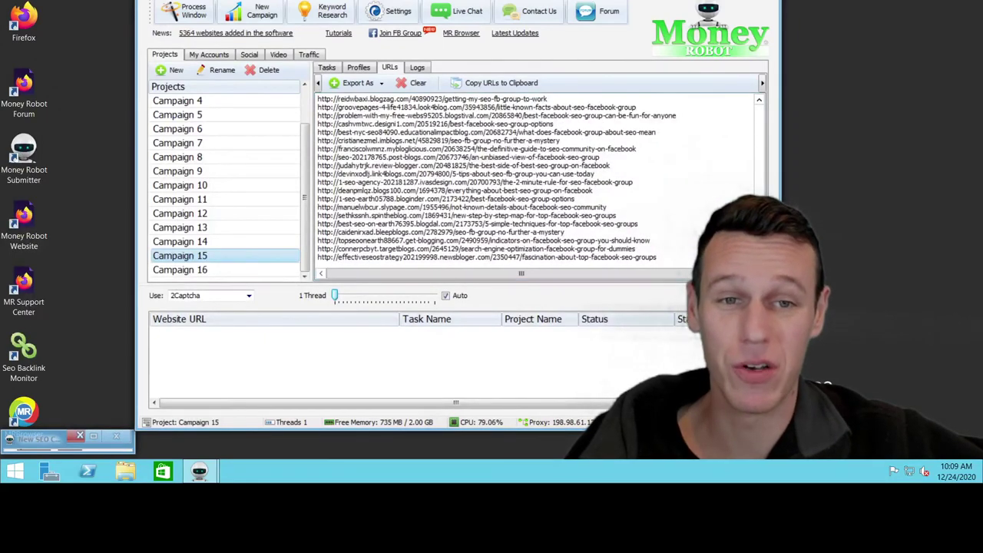